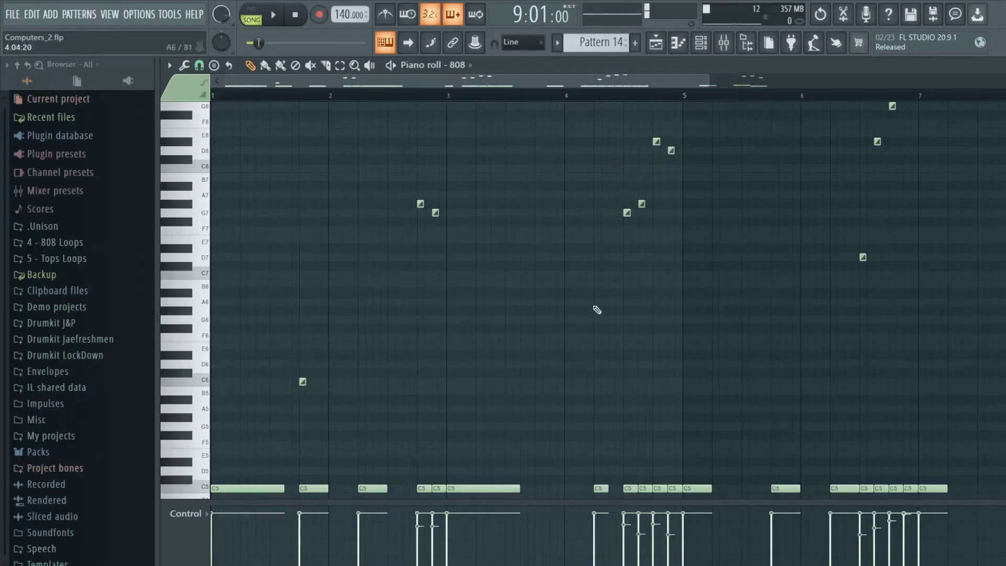
- Open the Note properties of the G7 slide note (start 4:09:00, length 0:01:00)
double_click(629, 211)
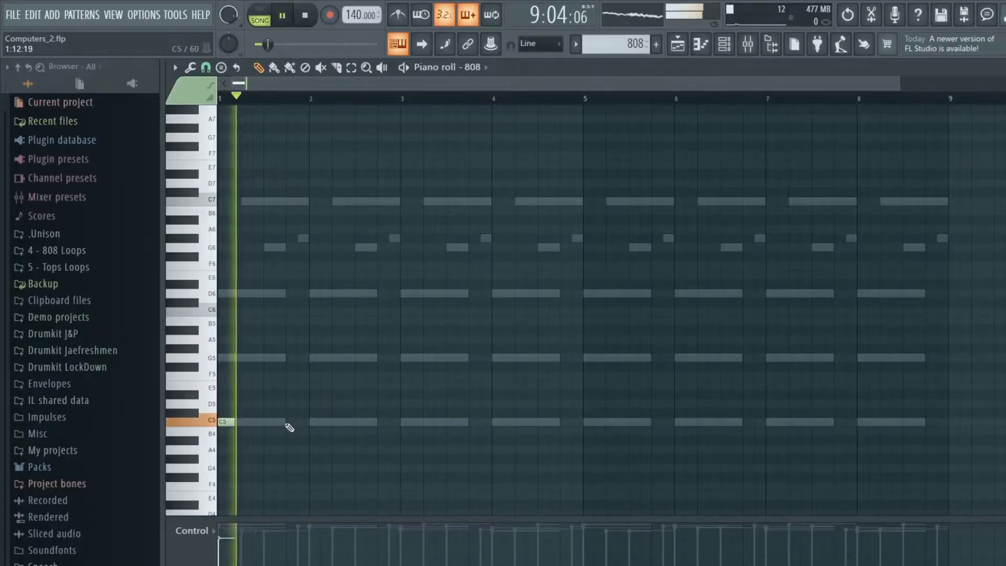
- Draw C5 hits through bars 1–7, nudging the bar-4 hit half a beat later, then D5 and D#5 in bar 8
left_click(288, 423)
left_click(334, 423)
left_click(407, 423)
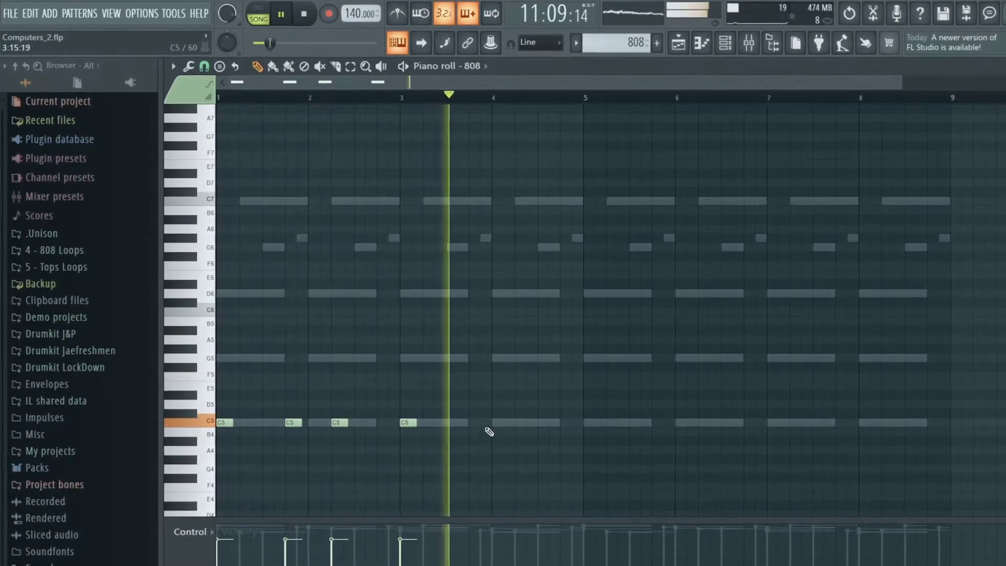
left_click(512, 423)
left_click_drag(512, 423, 523, 423)
left_click(589, 423)
left_click(663, 423)
left_click(710, 424)
left_click(774, 424)
left_click(870, 406)
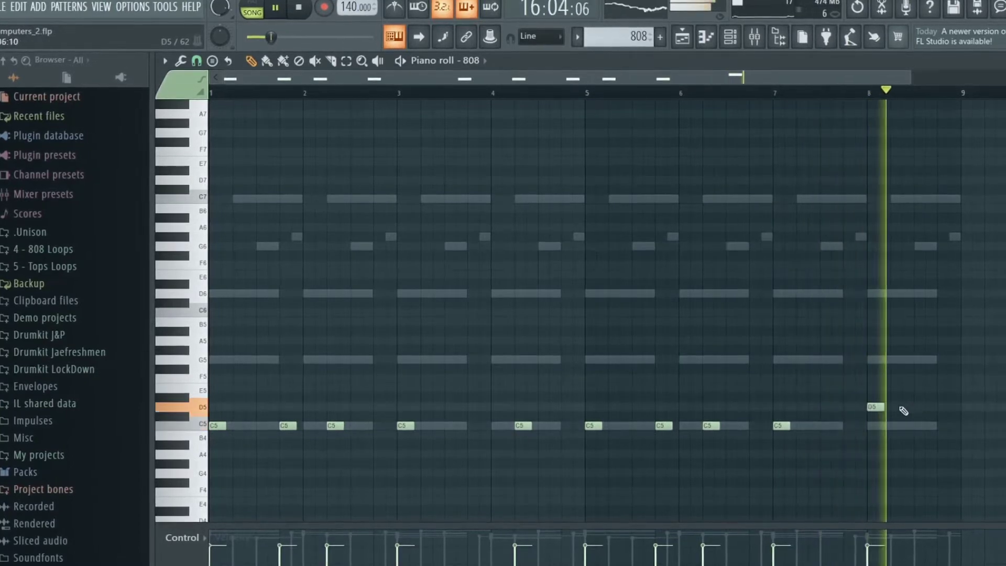
left_click(920, 397)
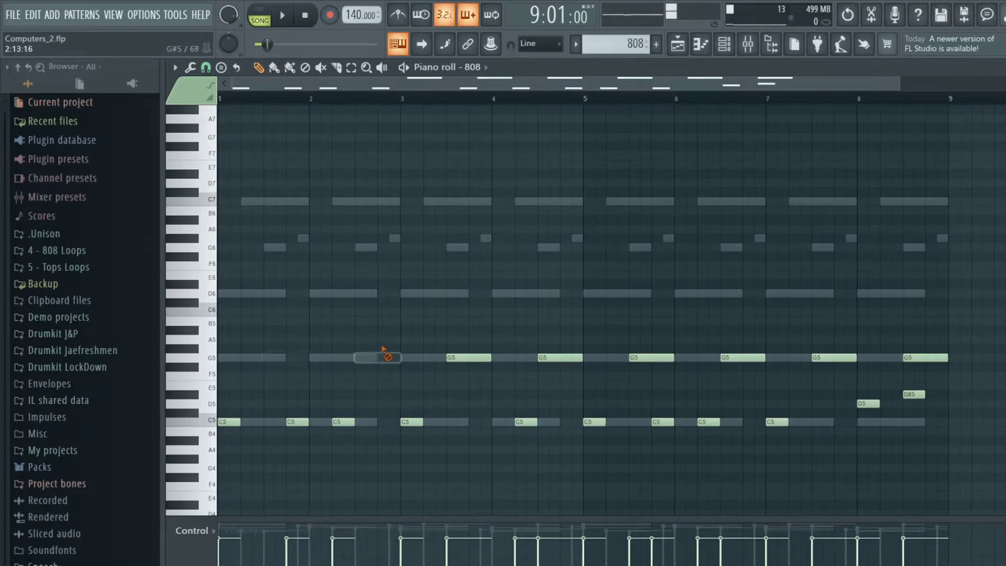
left_click_drag(510, 361, 913, 357)
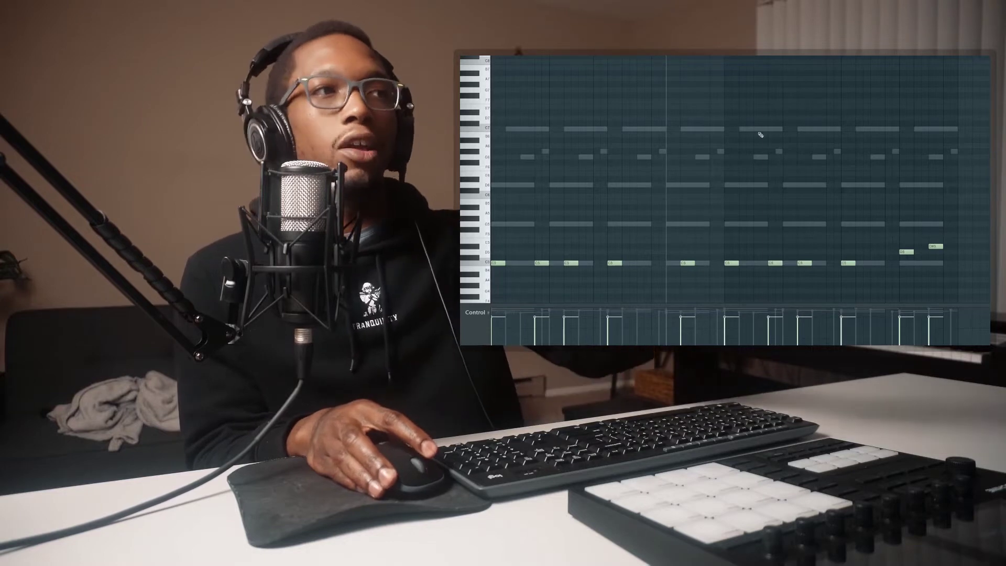
- Scroll the piano roll down toward the C5 rhythm rows
scroll(939, 139, "down", 2)
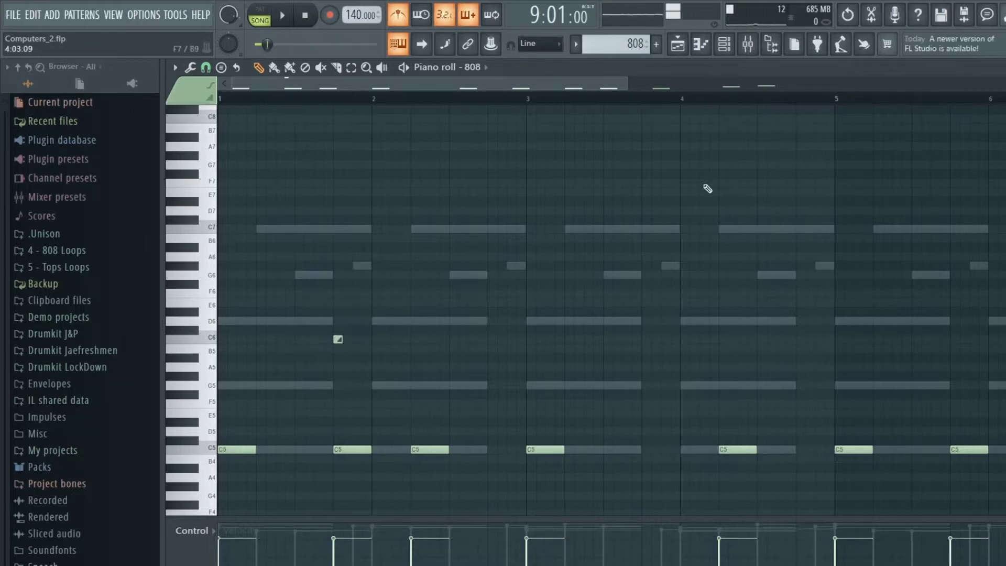
- Add short C5 notes just before bar 3, deleting the middle one and lengthening the first to fill the gap
key("space")
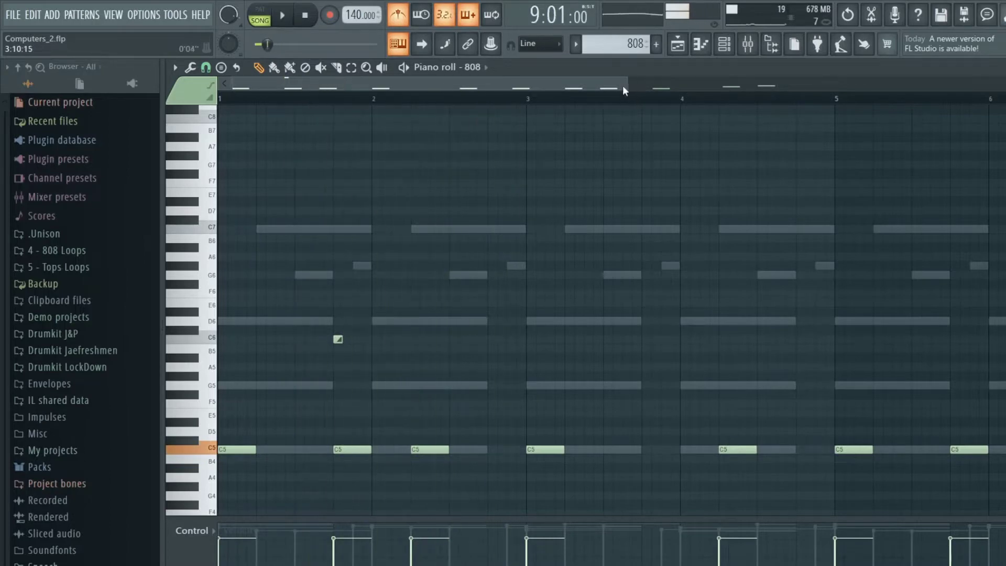
left_click_drag(624, 87, 869, 87)
left_click(391, 449)
left_click(403, 450)
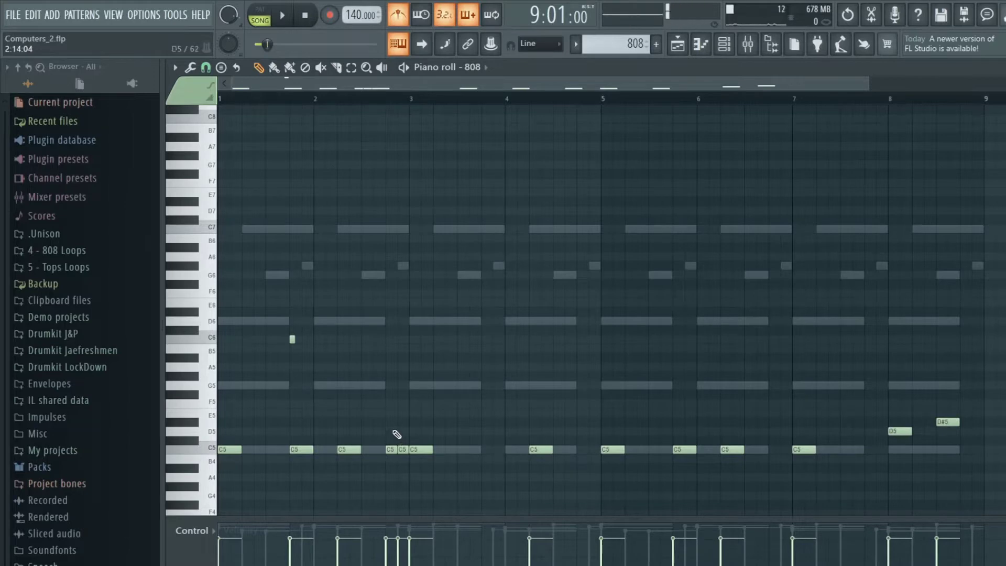
scroll(385, 420, "down", 2)
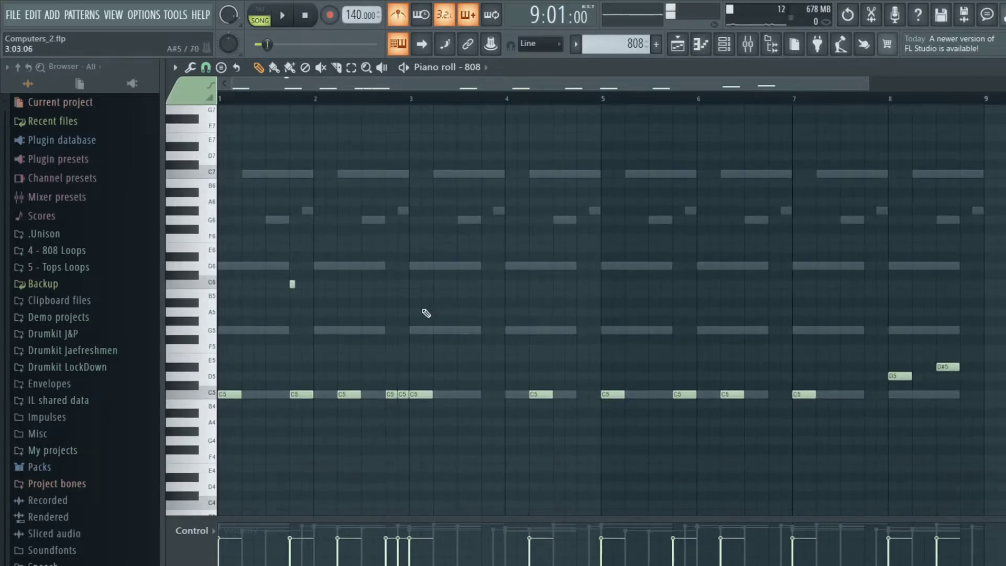
scroll(416, 326, "up", 2)
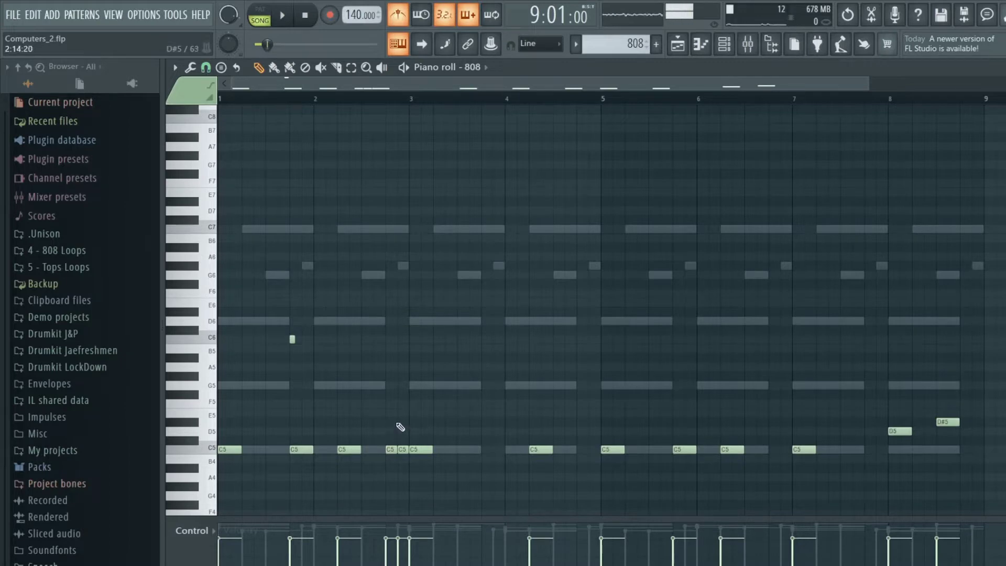
scroll(403, 418, "up", 4)
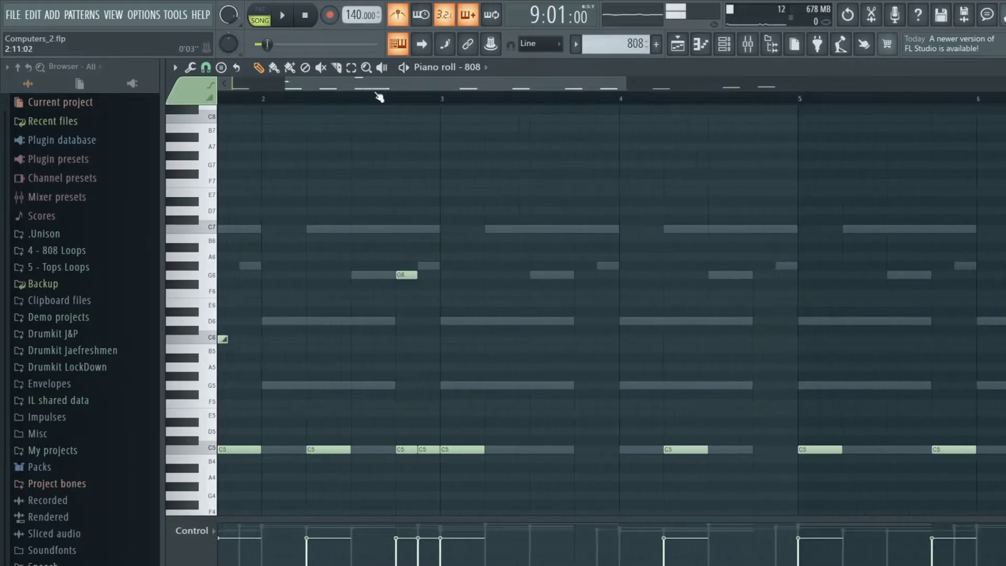
right_click(476, 452)
left_click_drag(457, 454, 501, 456)
- Add a 0:02:00 D6 note after G6, enable Slide on both notes, and play the pattern
left_click(456, 321)
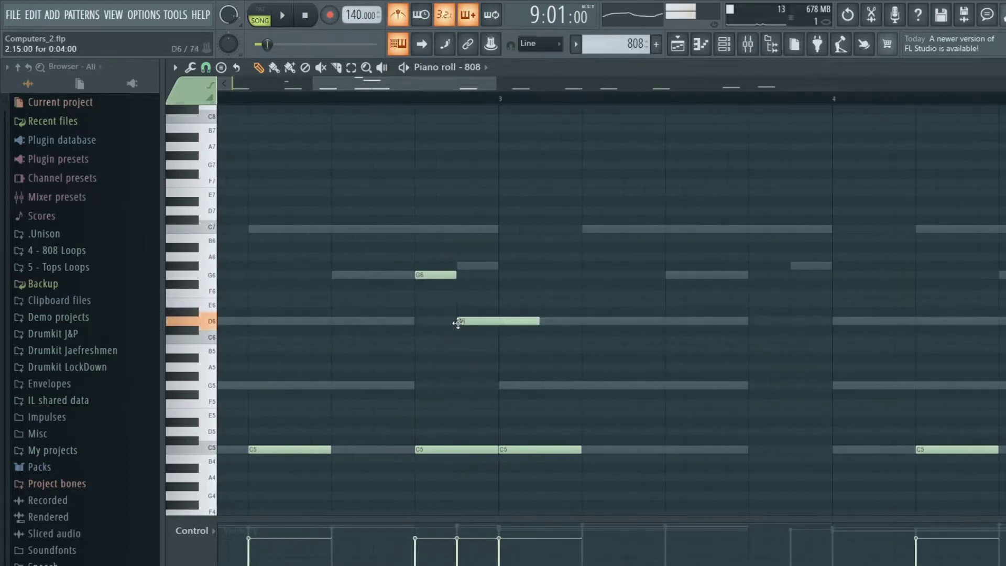
left_click_drag(532, 322, 489, 322)
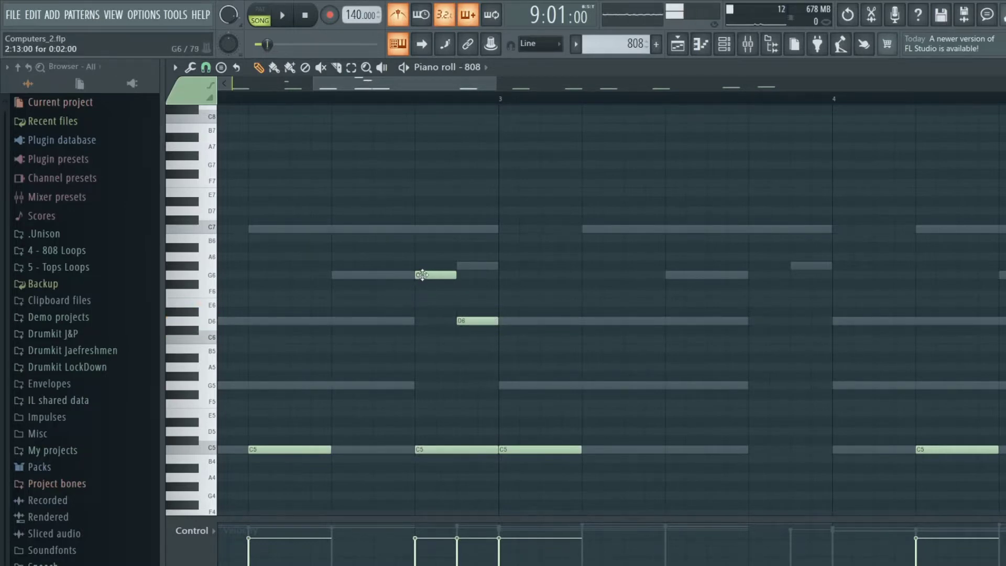
double_click(420, 276)
left_click(623, 387)
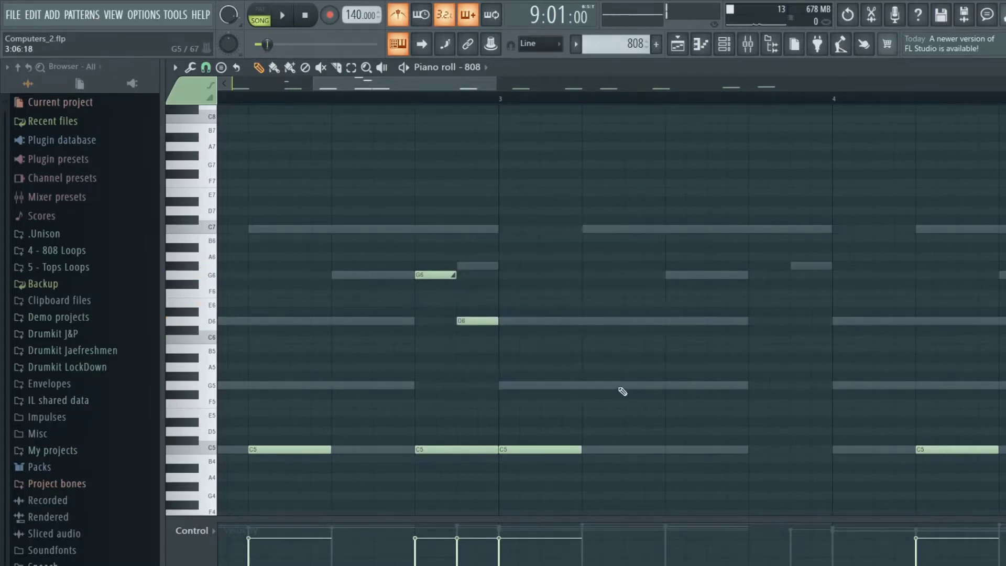
double_click(460, 320)
left_click(466, 282)
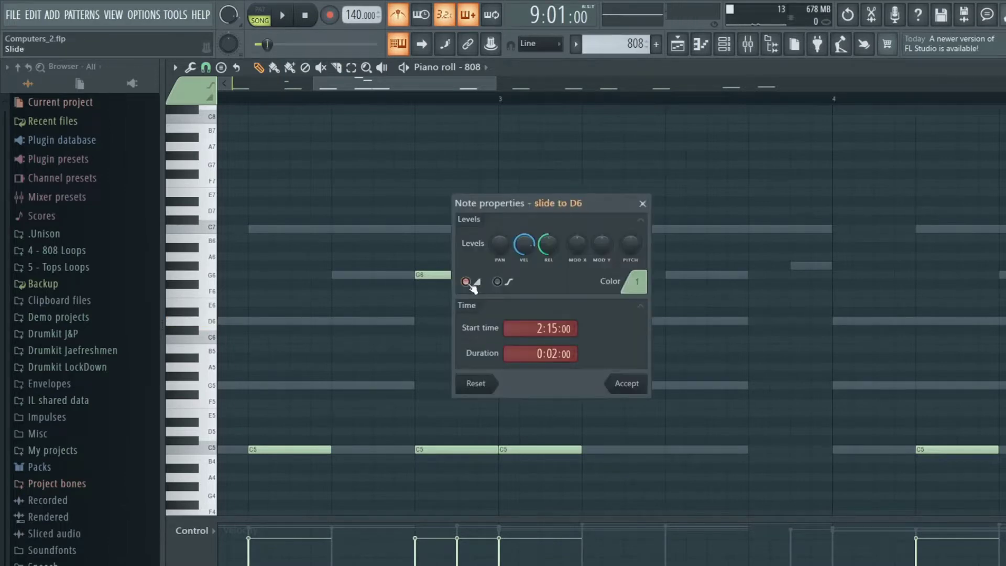
left_click(626, 384)
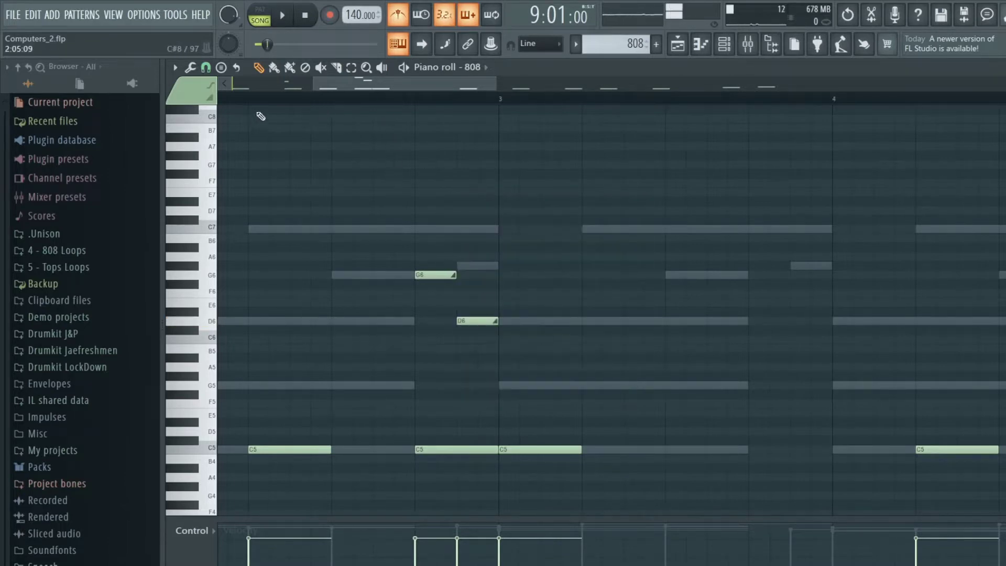
key("space")
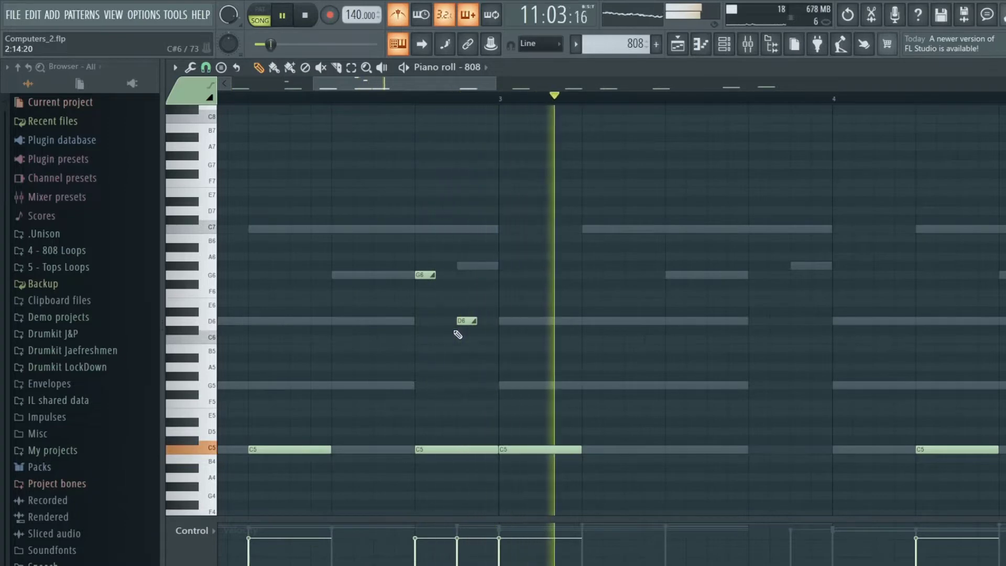
- Raise the second slide note from D6 to G#6 and audition it
key("space")
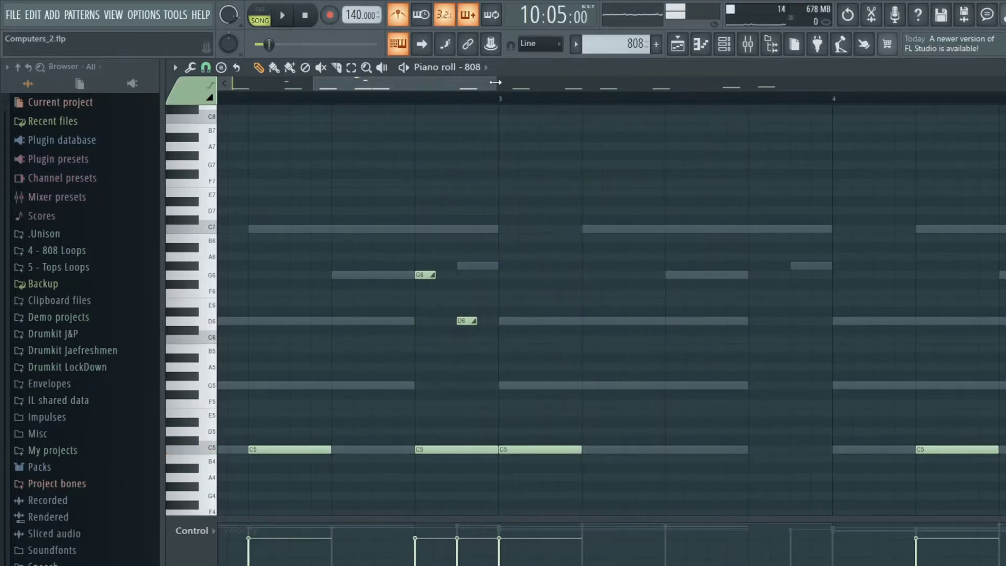
left_click_drag(496, 84, 805, 113)
scroll(755, 91, "up", 5)
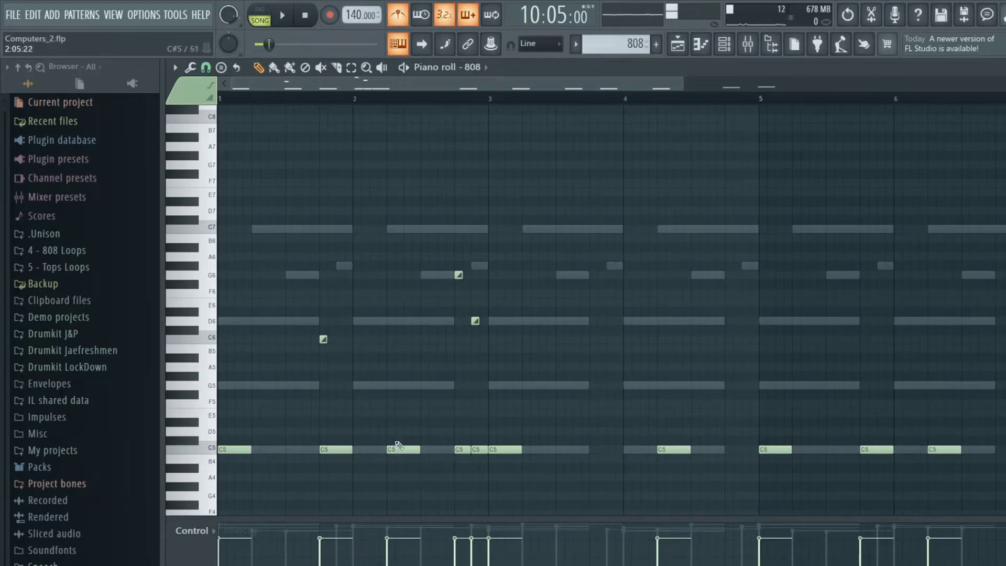
left_click_drag(464, 321, 458, 272)
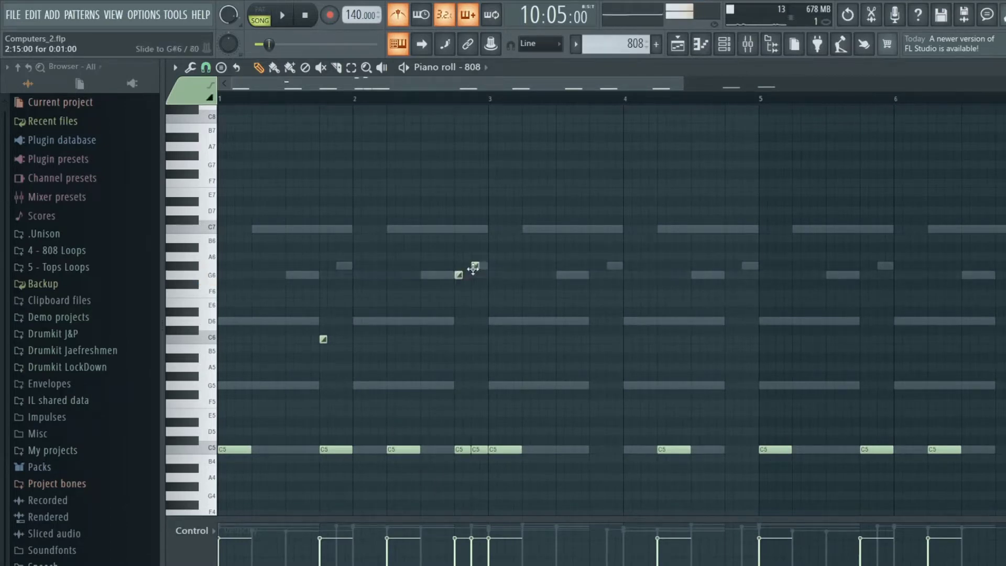
key("space")
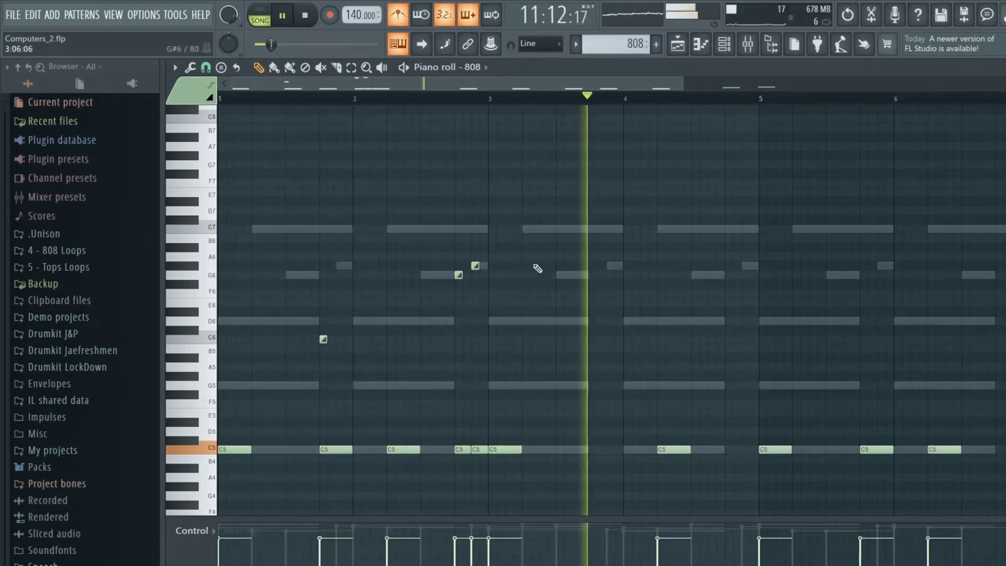
key("space")
- Select both slide notes, shift them up by octaves with Ctrl+Up, and audition the result
left_click(351, 67)
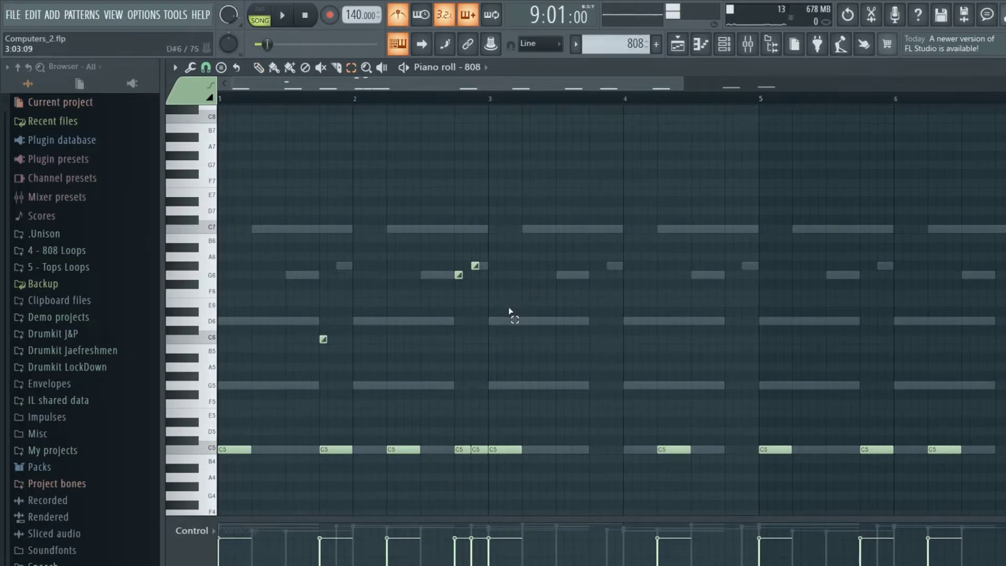
left_click_drag(514, 318, 454, 262)
key("ctrl+Up")
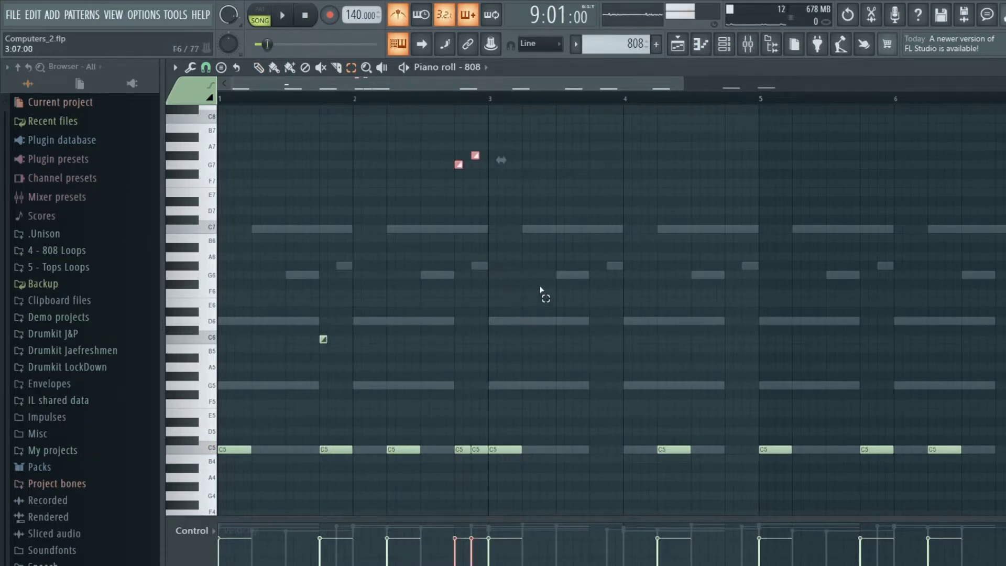
key("space")
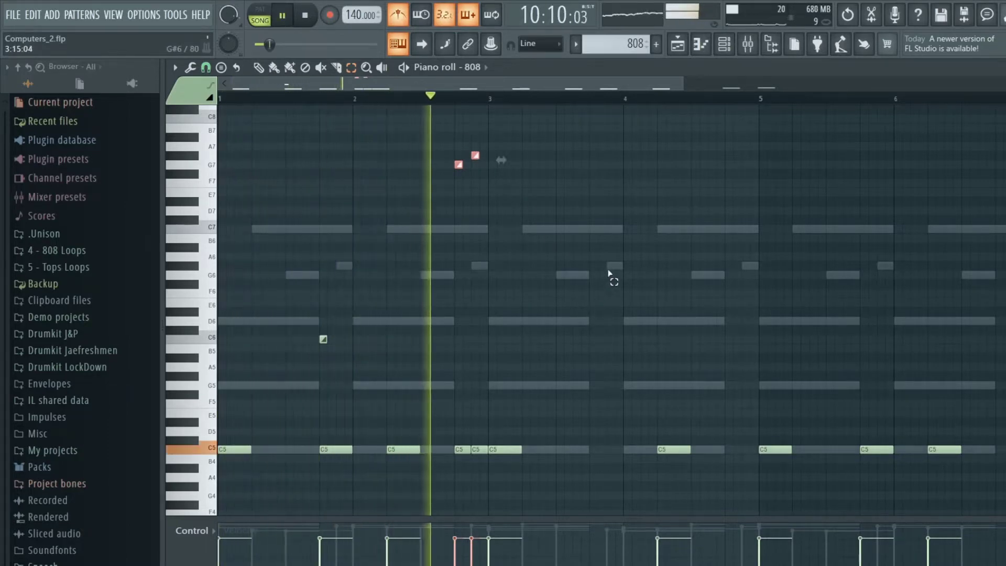
key("space")
scroll(556, 257, "up", 3)
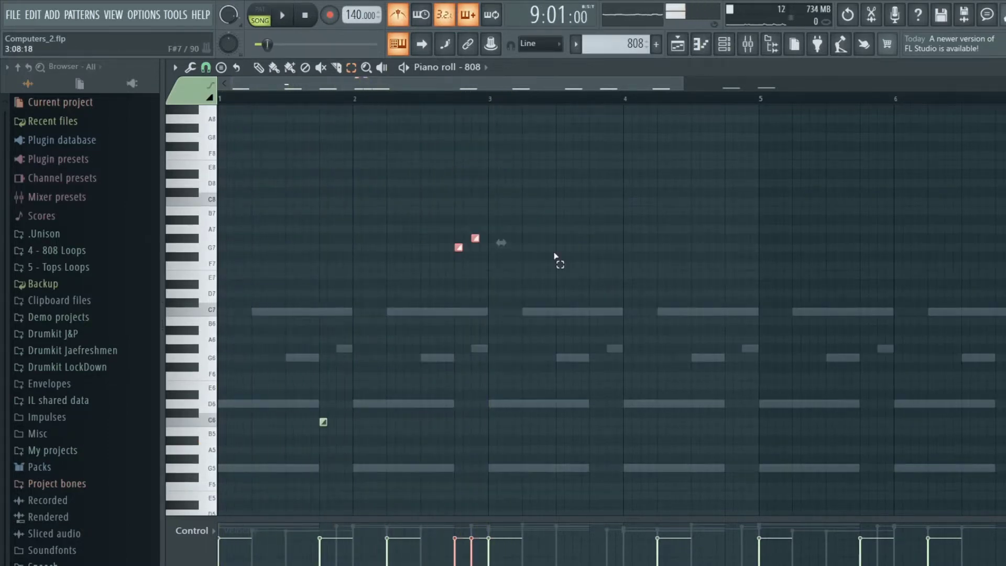
key("space")
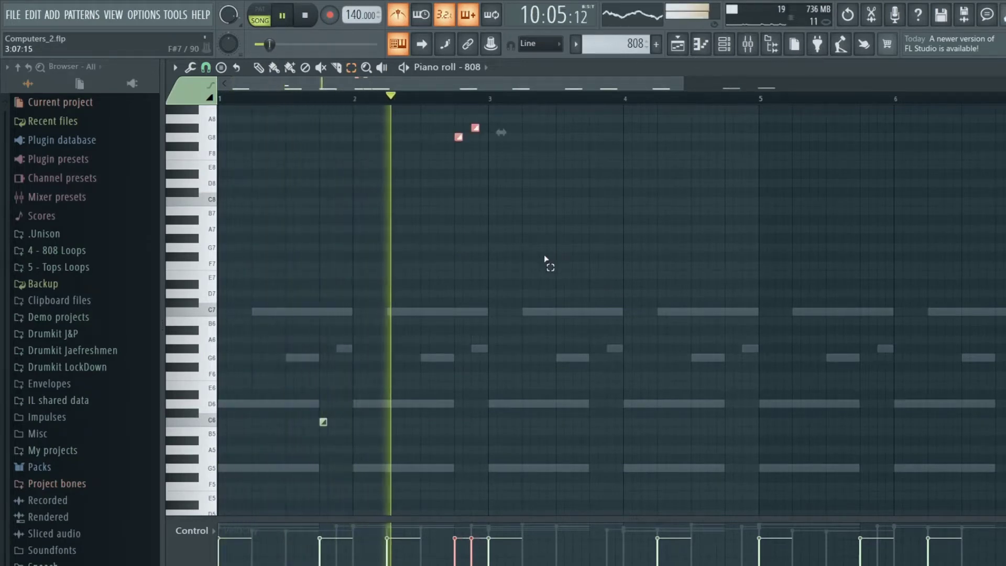
key("space")
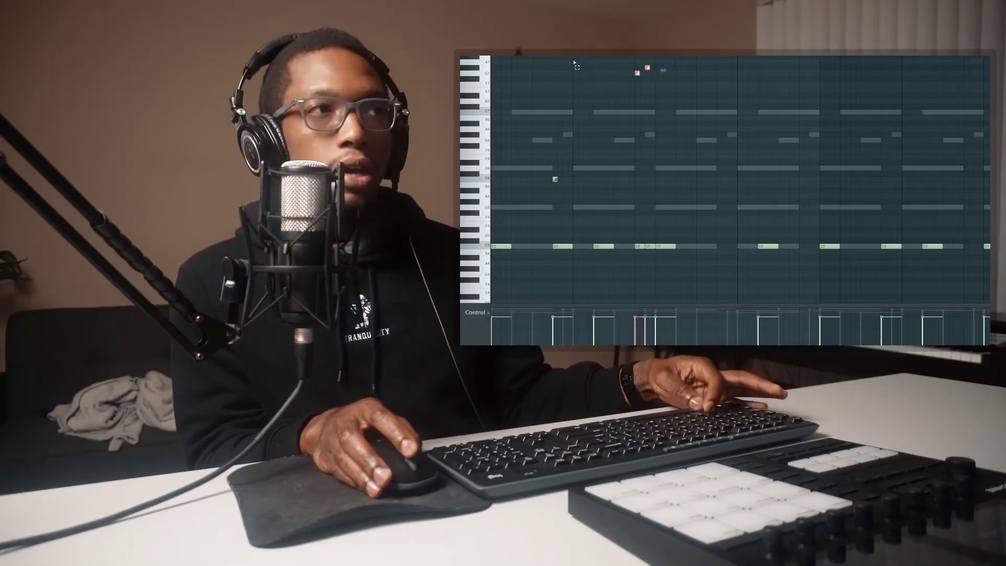
- Lower the selected notes' velocities with Alt+X level scaling and audition the pattern
key("alt+x")
left_click_drag(715, 165, 714, 172)
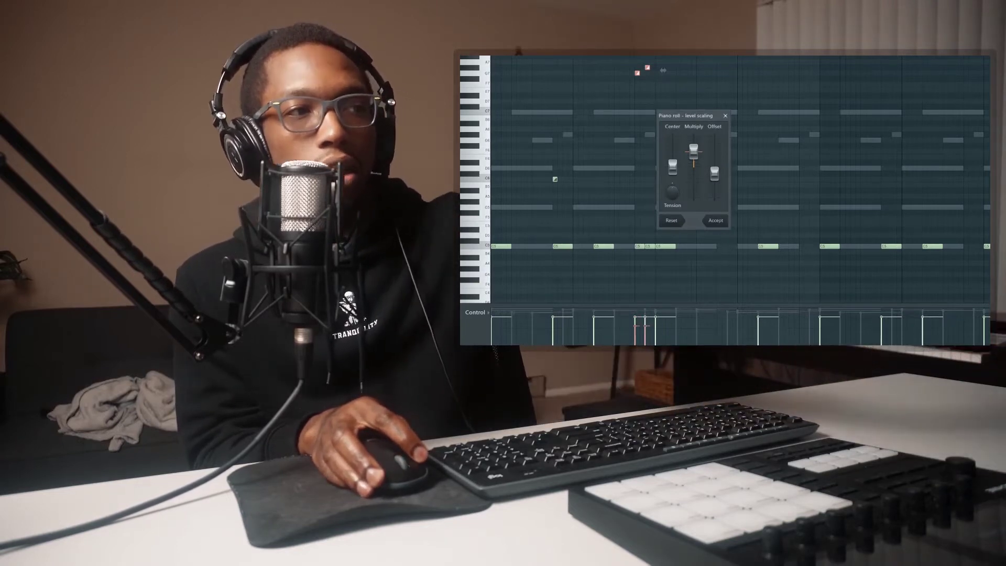
left_click(715, 220)
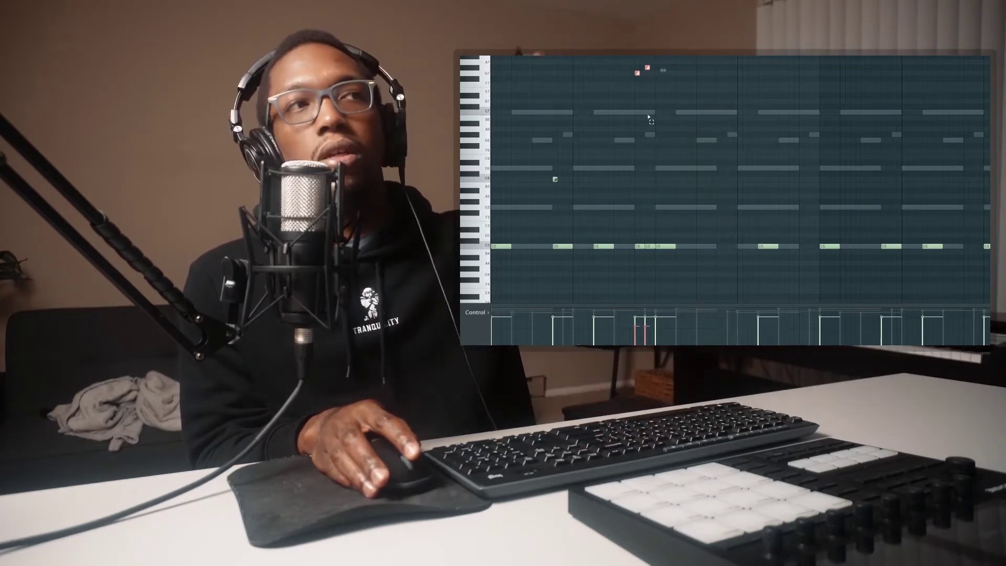
key("space")
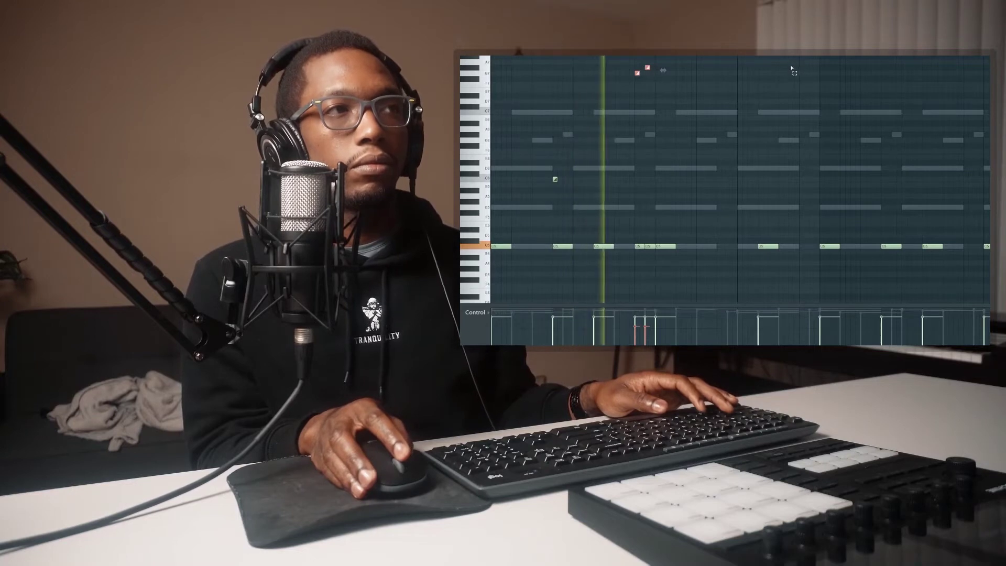
key("space")
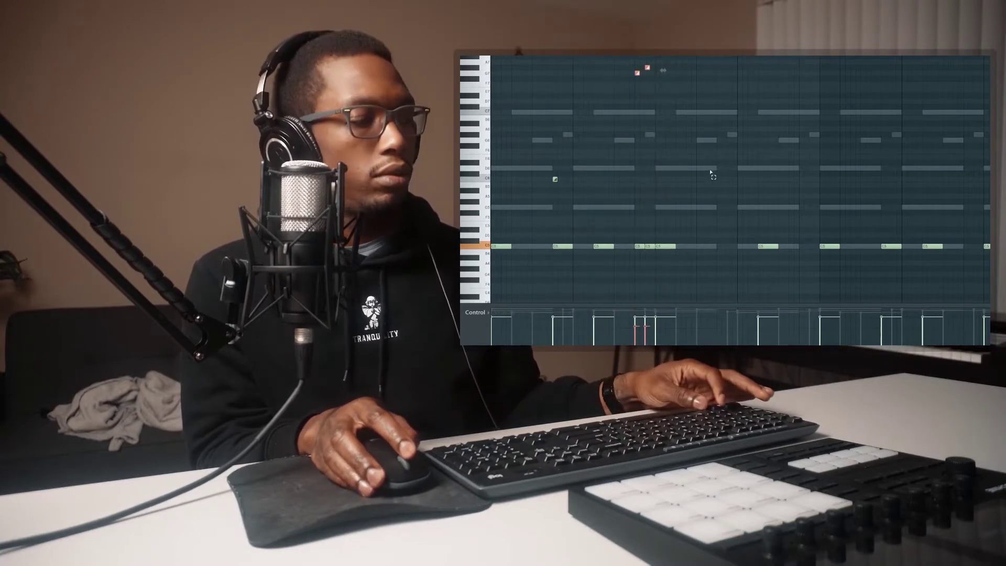
- Apply Alt+X level scaling to the notes again and replay the pattern
key("alt+x")
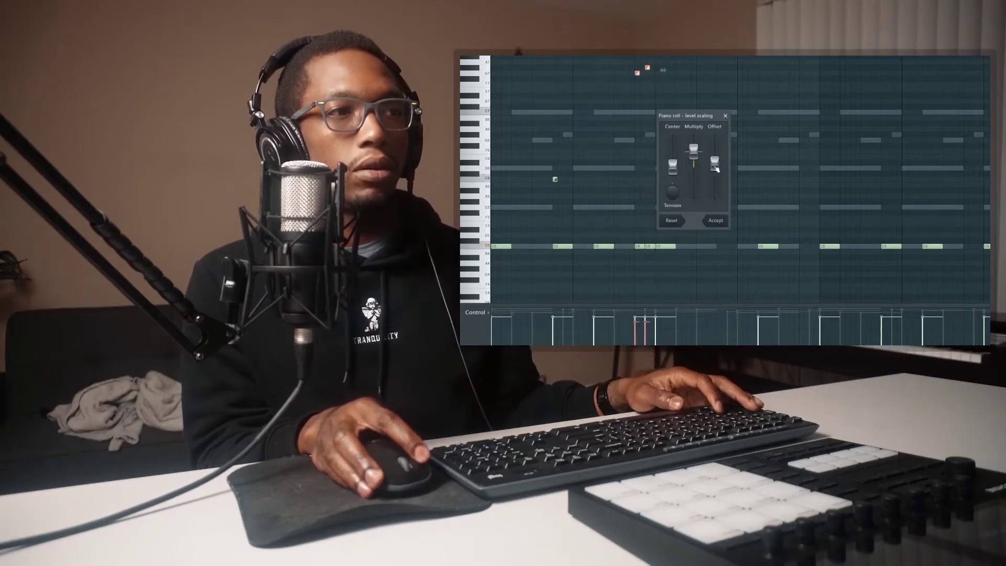
left_click(716, 220)
key("space")
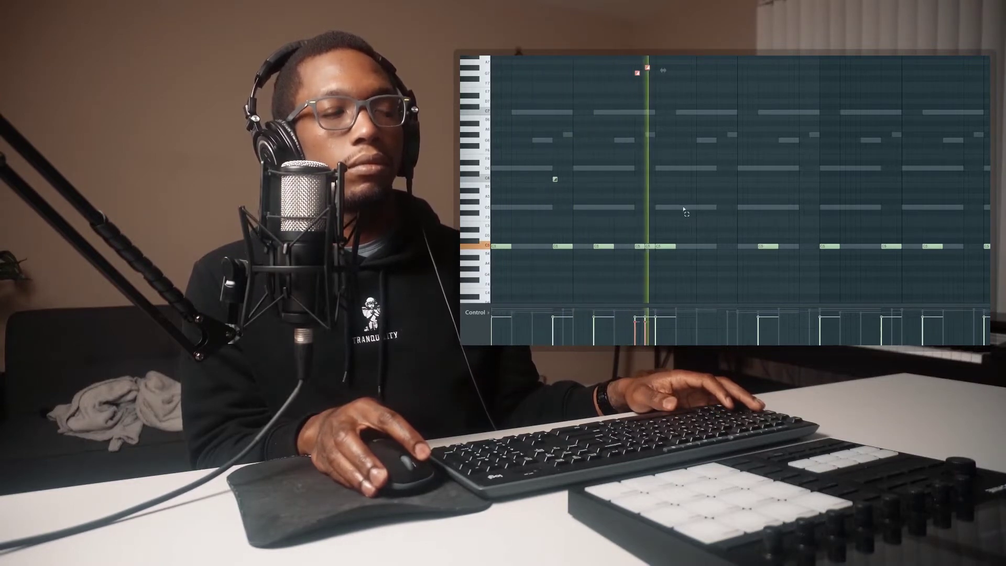
key("space")
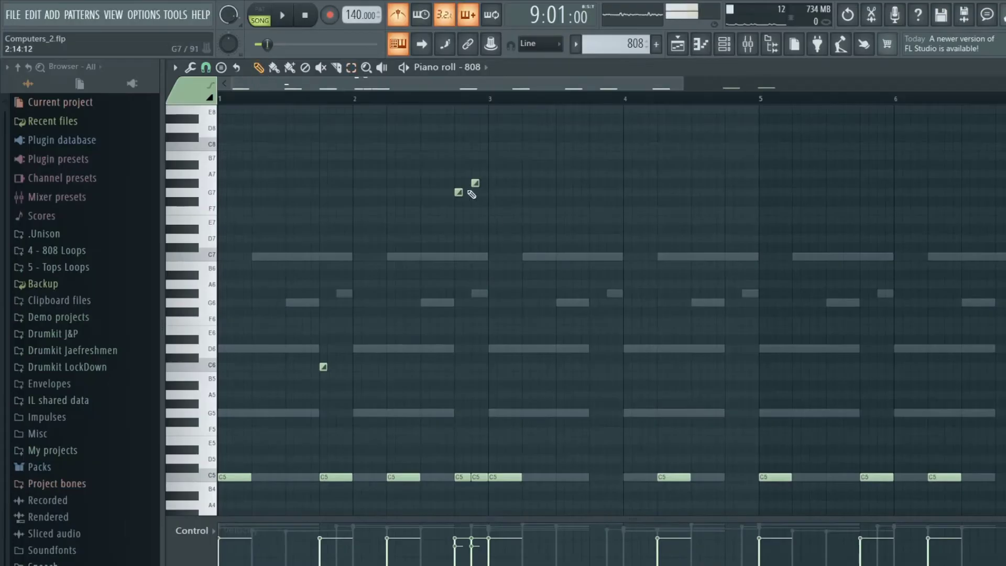
- Move the right slide note up to G#7 and listen to the slide
mouse_move(458, 192)
left_mouse_down()
mouse_move(459, 183)
mouse_move(475, 192)
left_mouse_up()
key("space")
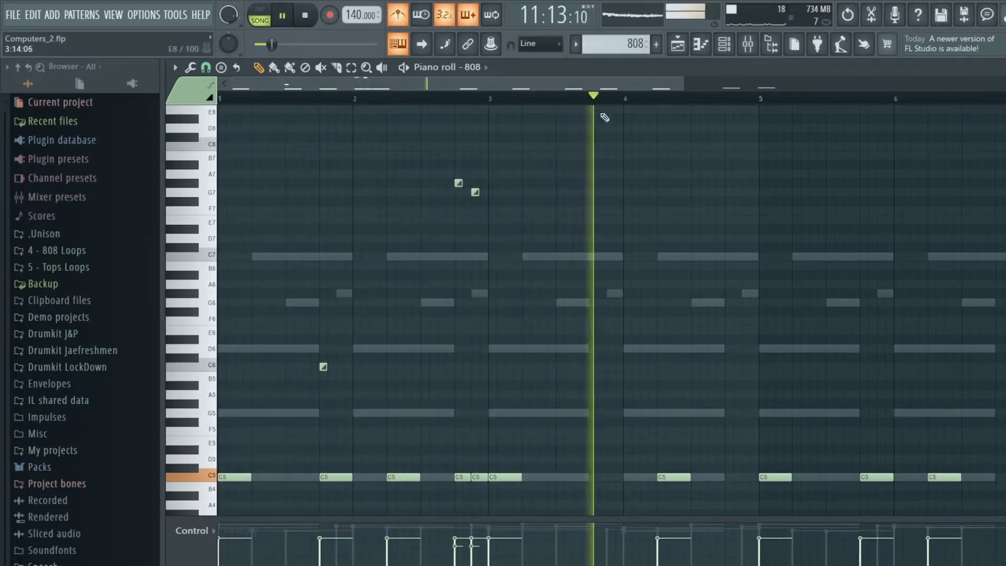
key("space")
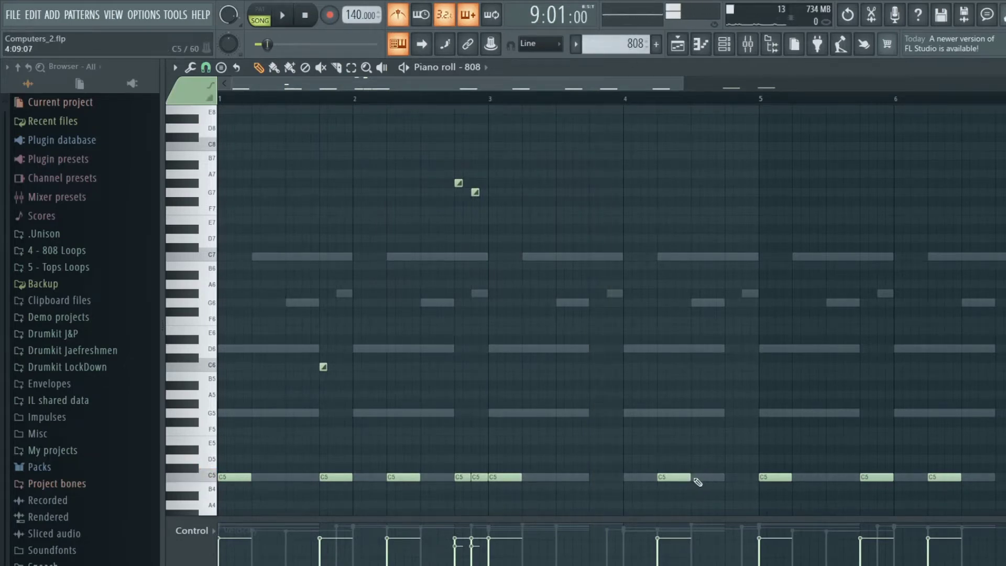
- Draw a run of four half-length C5 notes in the second half of bar 4
left_click(699, 478)
left_click_drag(724, 481, 709, 480)
left_click(716, 477)
left_click(733, 478)
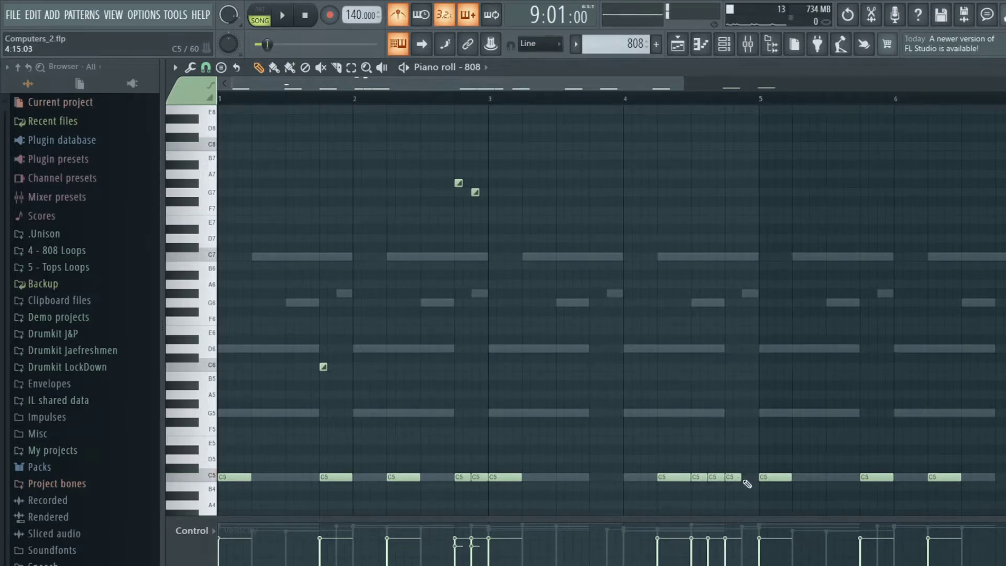
left_click(749, 478)
- Try G7, G#7 and G6 notes over bar 4, then delete them all
left_click(695, 192)
left_click_drag(709, 175, 711, 186)
right_click(712, 183)
right_click(695, 192)
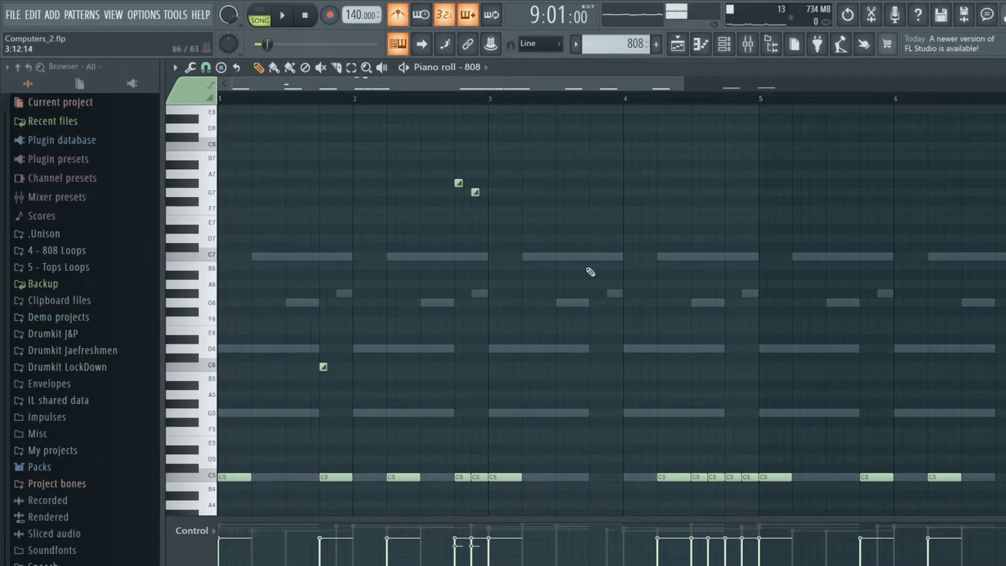
left_click(561, 302)
right_click(562, 303)
- Place a G7 slide note over the bar-4 C5 run, followed by a G#7 slide
left_click(696, 257)
left_click_drag(695, 256, 695, 201)
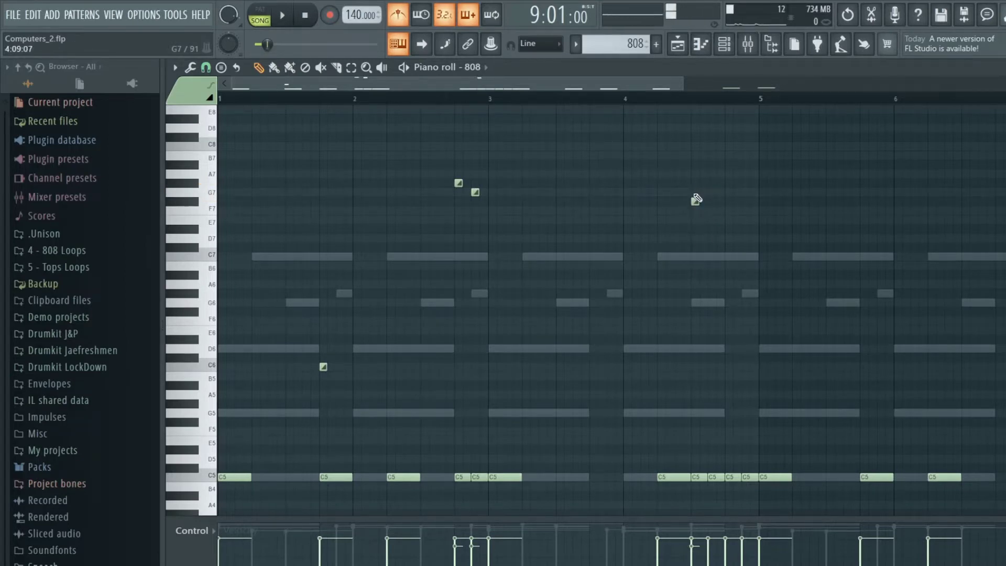
mouse_move(696, 204)
left_mouse_down()
mouse_move(704, 186)
mouse_move(710, 197)
left_mouse_up()
scroll(713, 198, "up", 1)
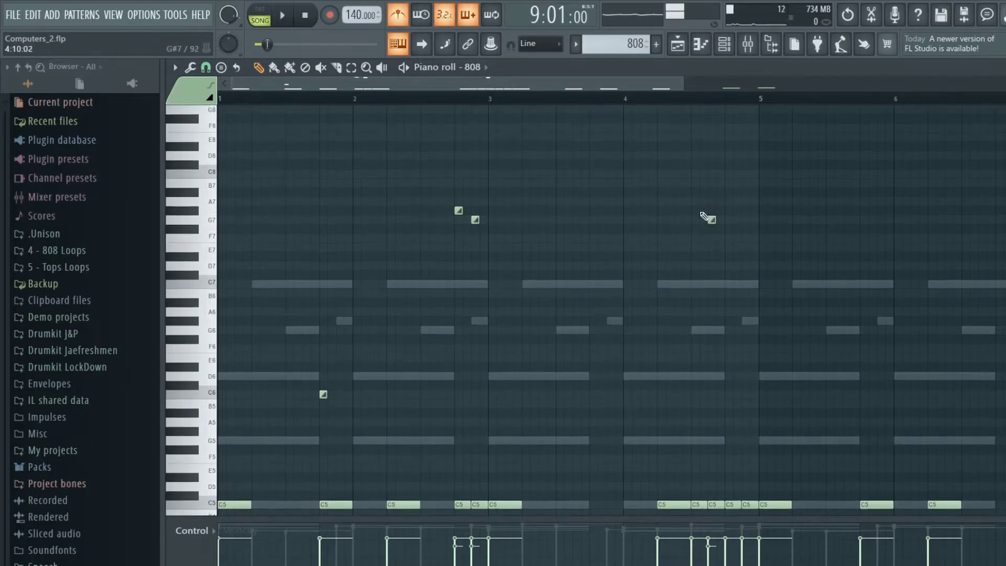
scroll(715, 267, "up", 2)
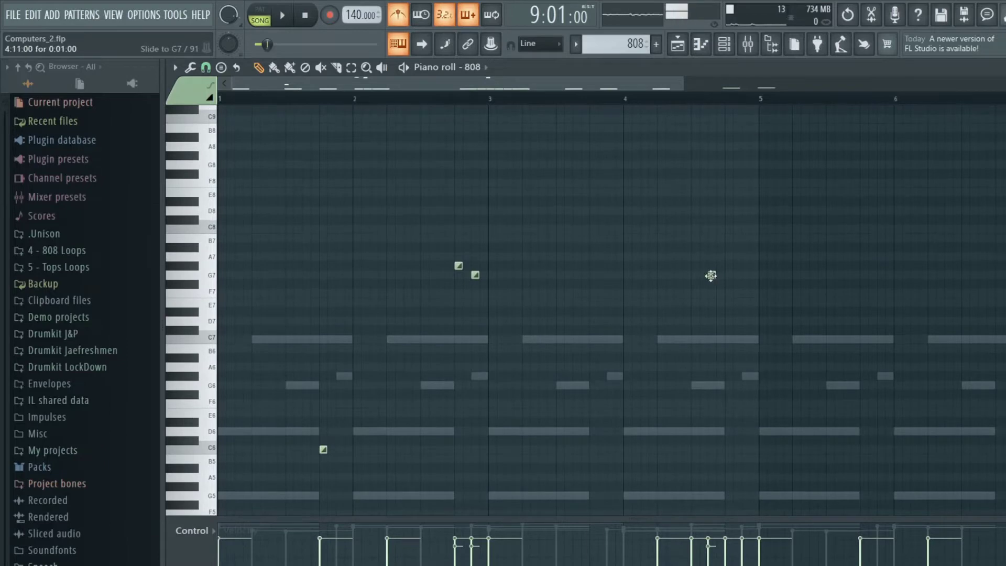
left_click_drag(711, 275, 696, 274)
left_click(711, 266)
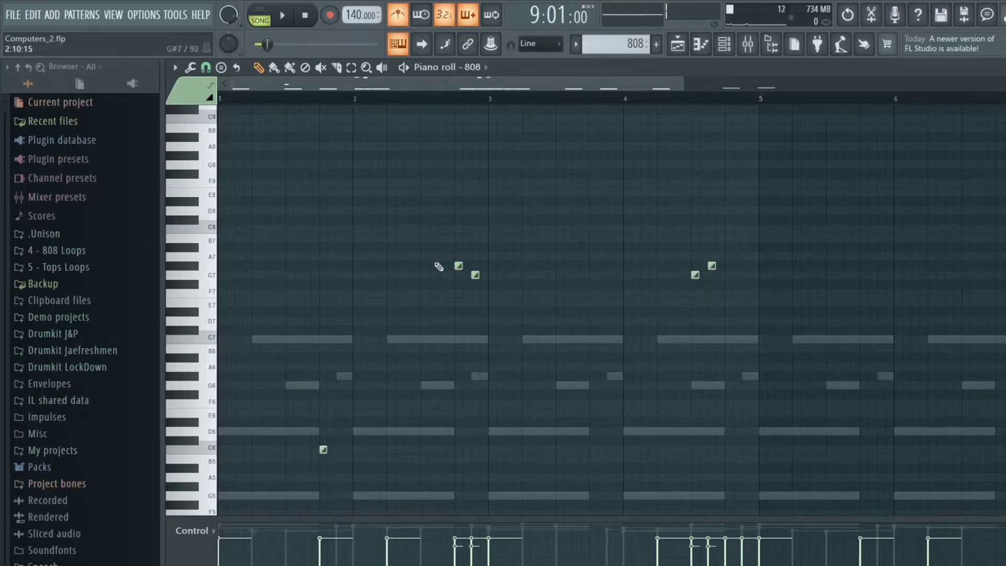
scroll(737, 212, "up", 2)
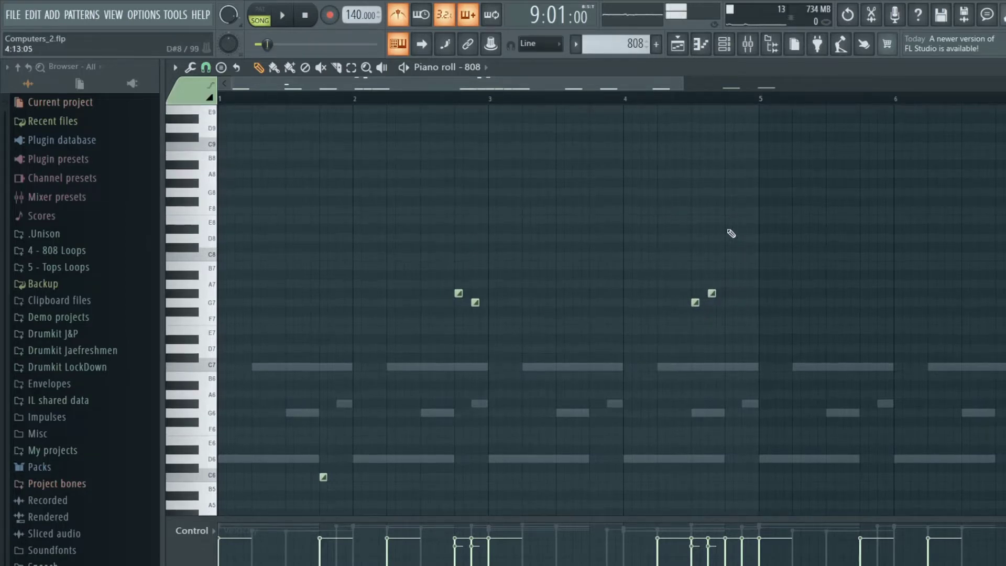
- Add D#8 and D8 slide notes after the G#7 slide
left_click_drag(734, 234, 727, 241)
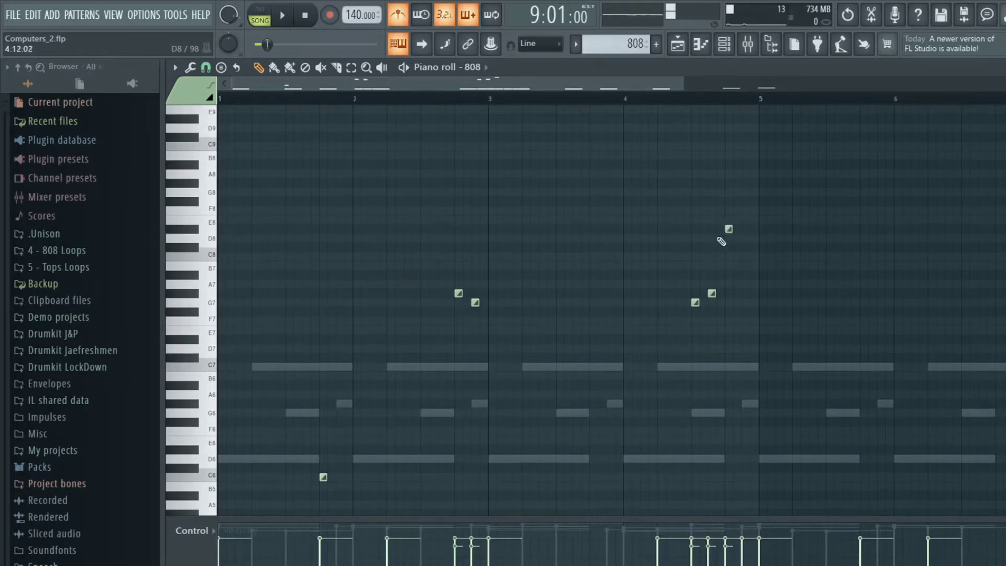
left_click(746, 243)
scroll(746, 231, "down", 6)
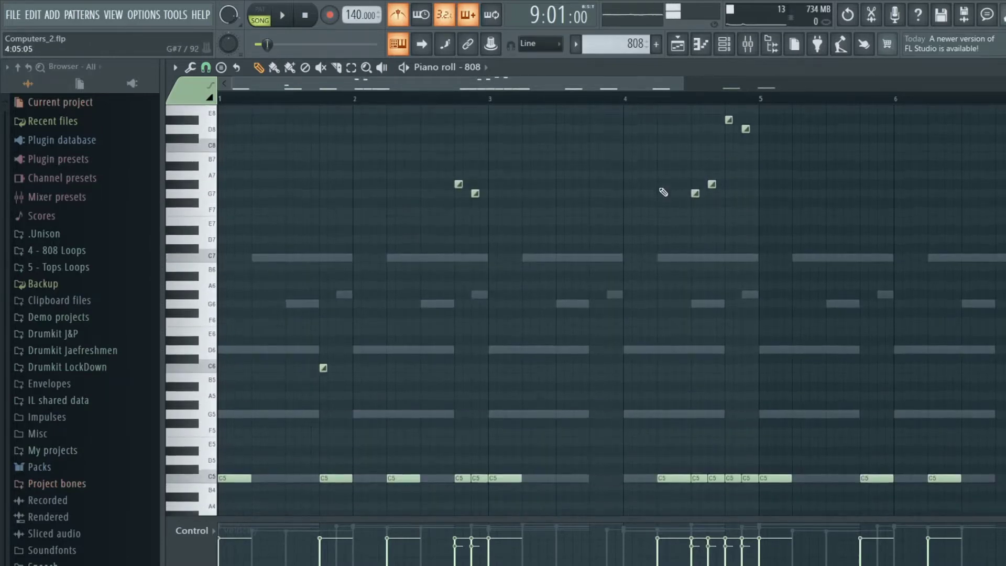
- Play the pattern from bar 3 to hear the new slides, then close the piano roll
left_click(494, 100)
key("space")
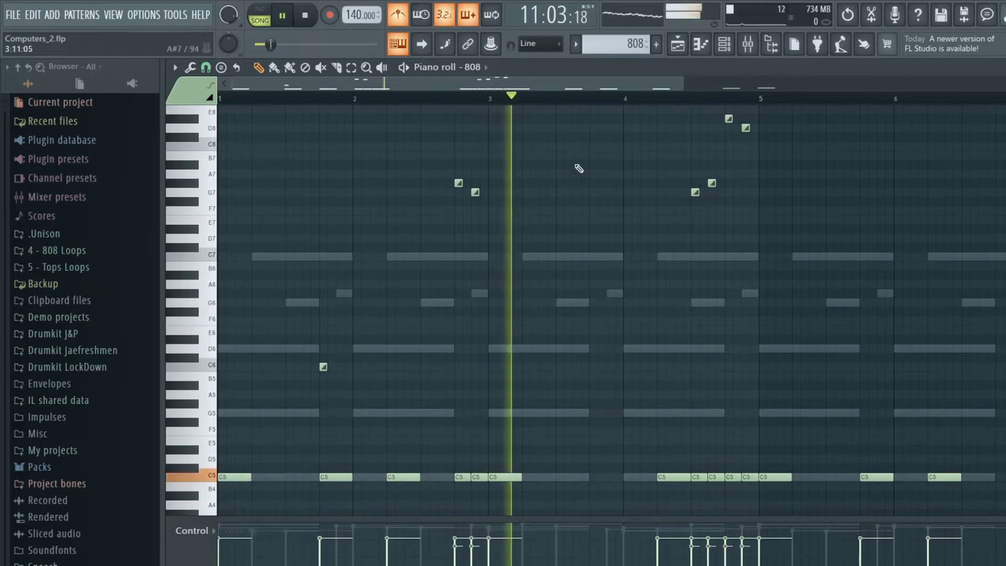
scroll(818, 323, "up", 2)
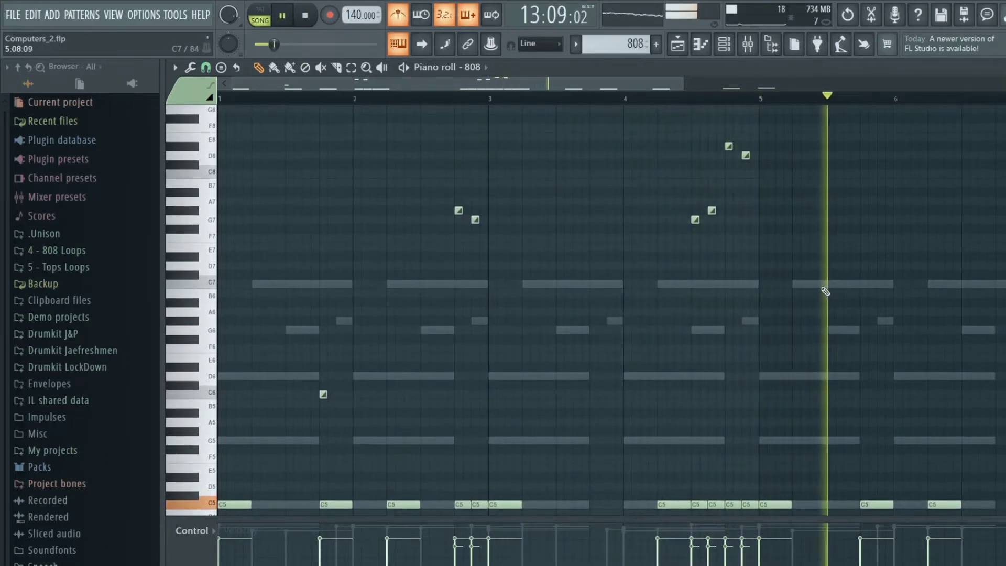
key("space")
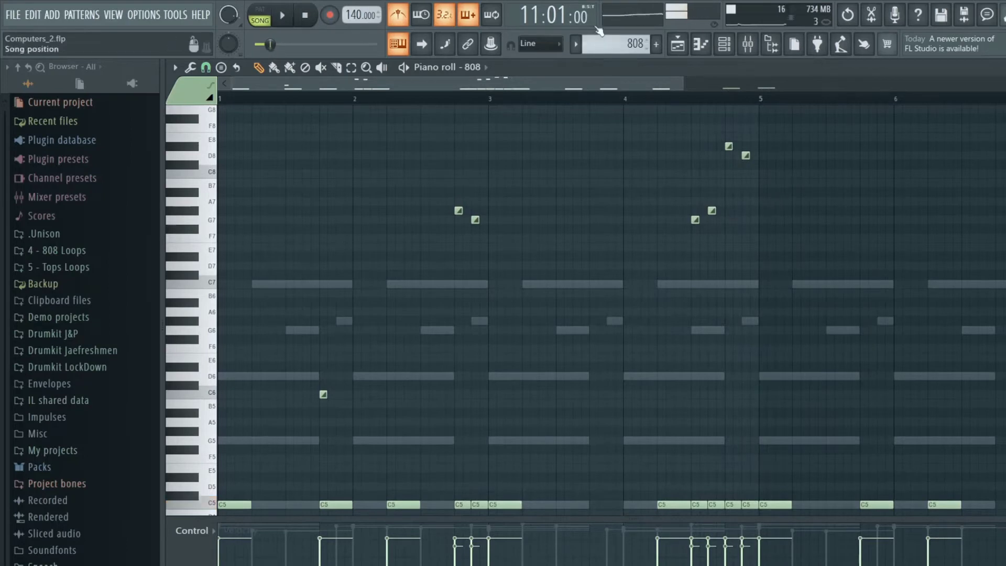
scroll(904, 103, "down", 3)
scroll(865, 103, "up", 2)
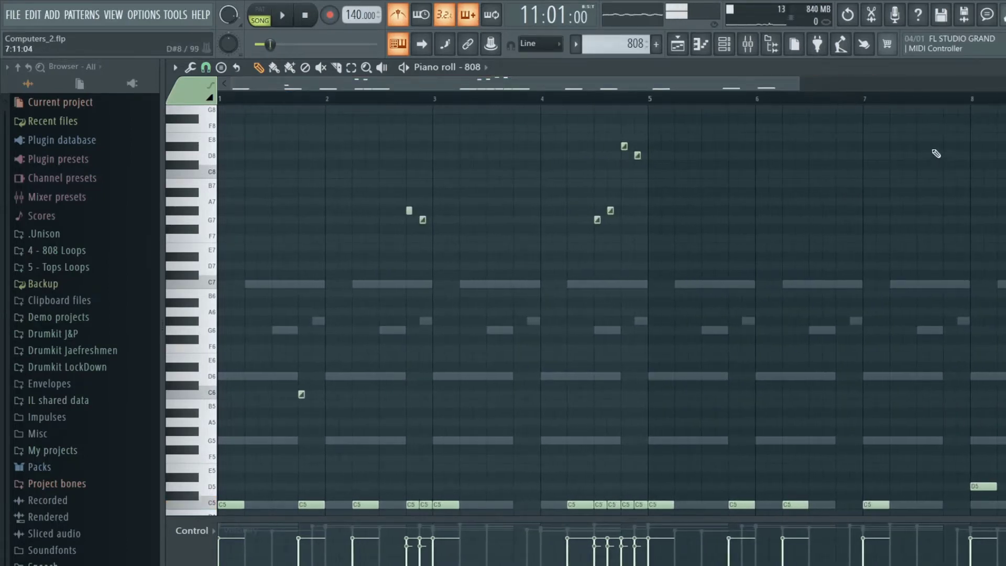
key("Escape")
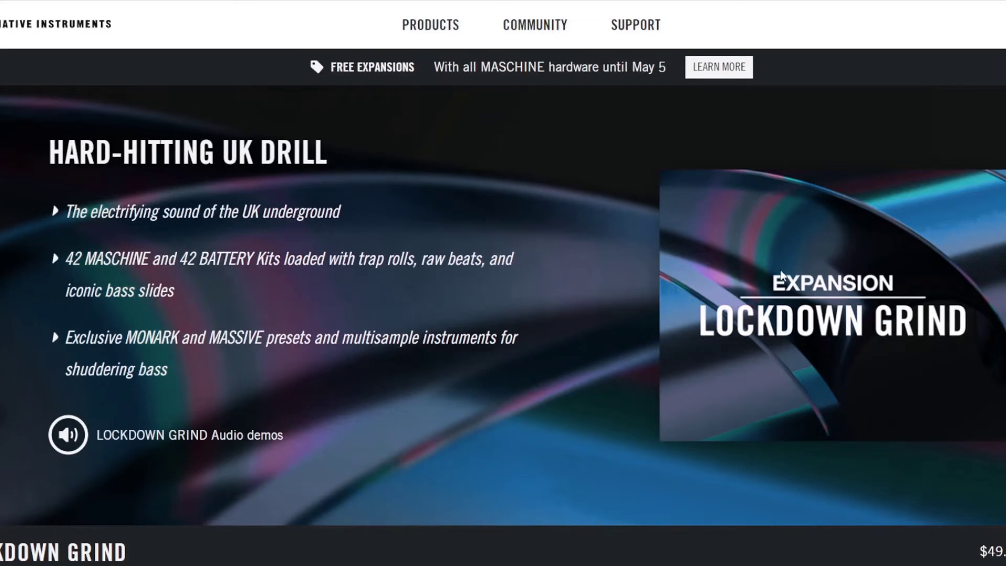
- Scroll the Lockdown Grind page past Street Sound Tools down to System Requirements
scroll(242, 95, "down", 2)
scroll(467, 220, "up", 2)
scroll(434, 287, "down", 10)
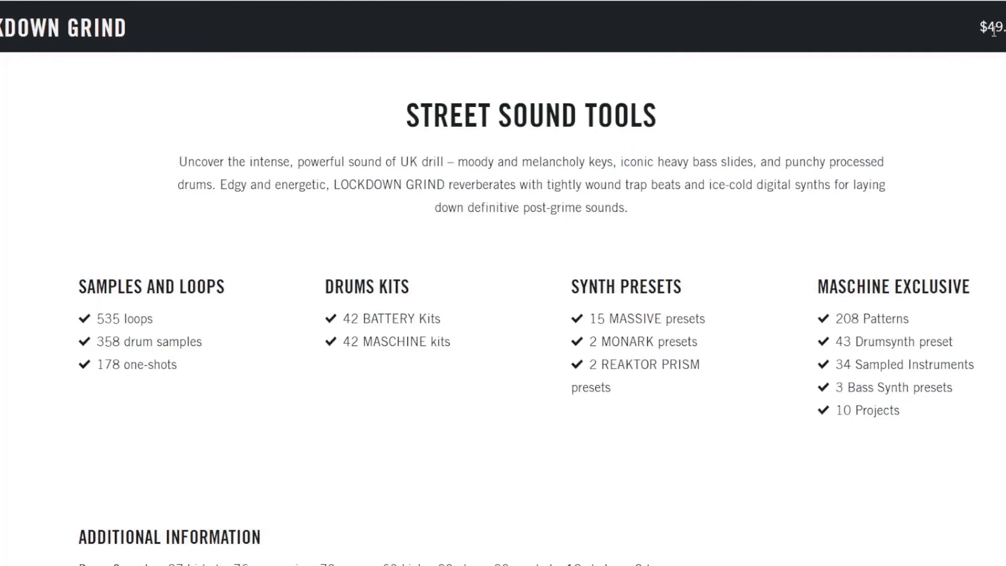
scroll(885, 451, "down", 8)
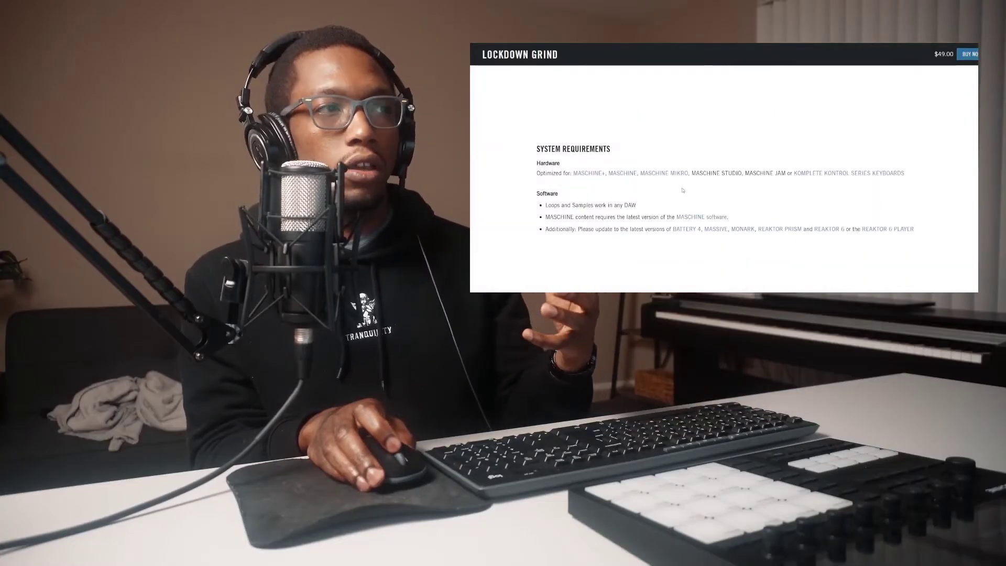
- Scroll the Lockdown Grind page through About Expansions and back up to the top banner
scroll(421, 292, "down", 5)
scroll(683, 190, "up", 2)
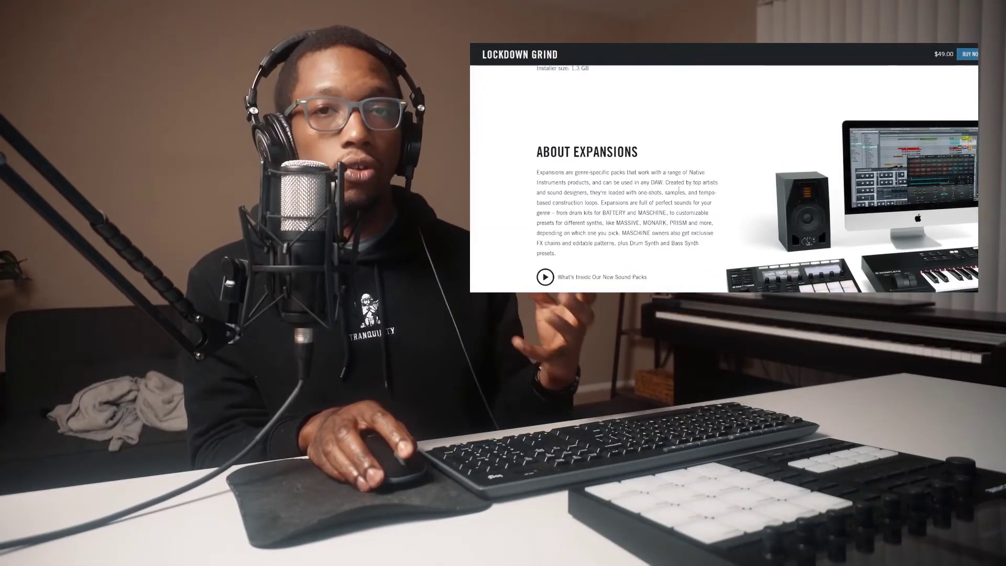
scroll(677, 192, "down", 3)
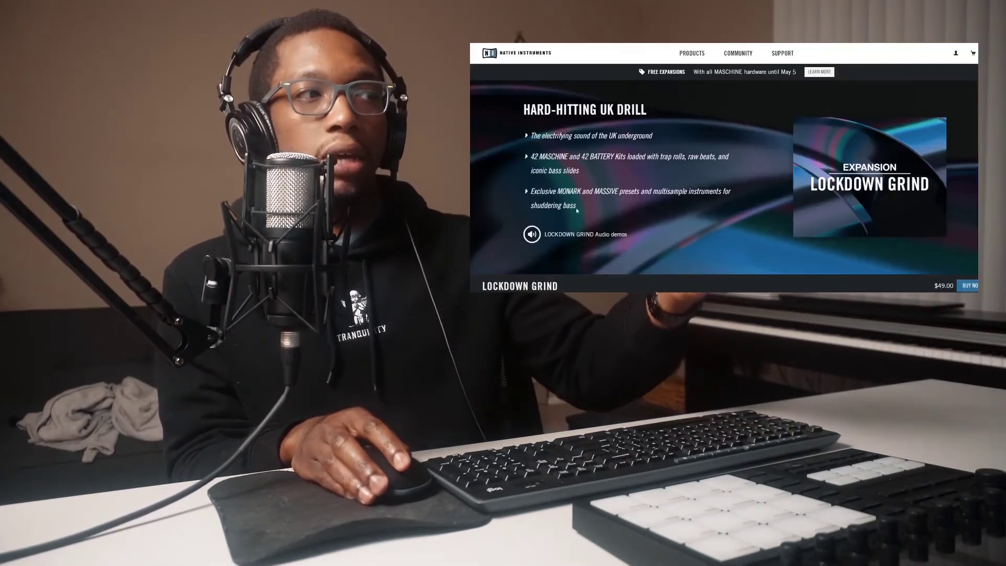
scroll(697, 195, "down", 4)
scroll(698, 195, "up", 3)
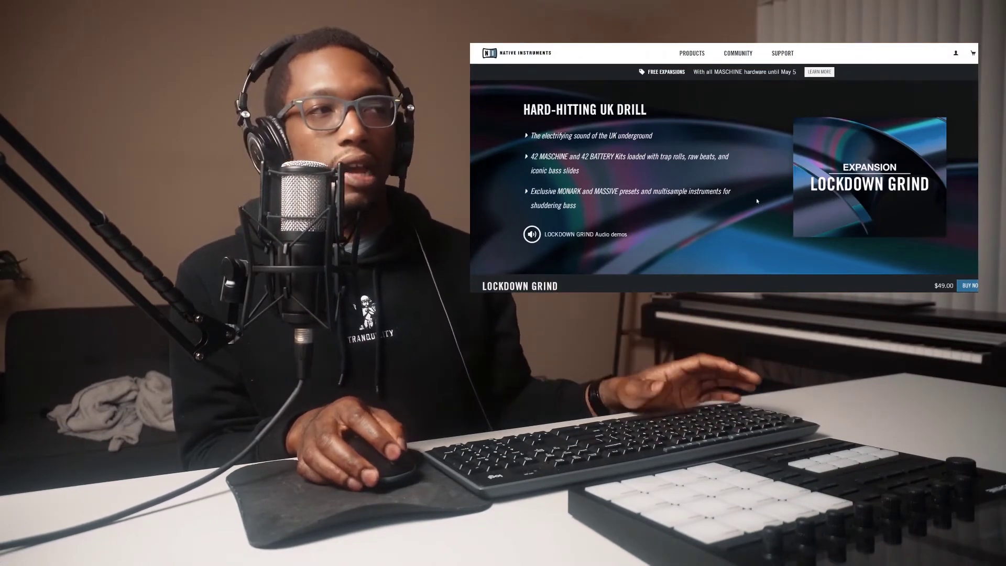
scroll(688, 169, "down", 3)
scroll(687, 170, "up", 3)
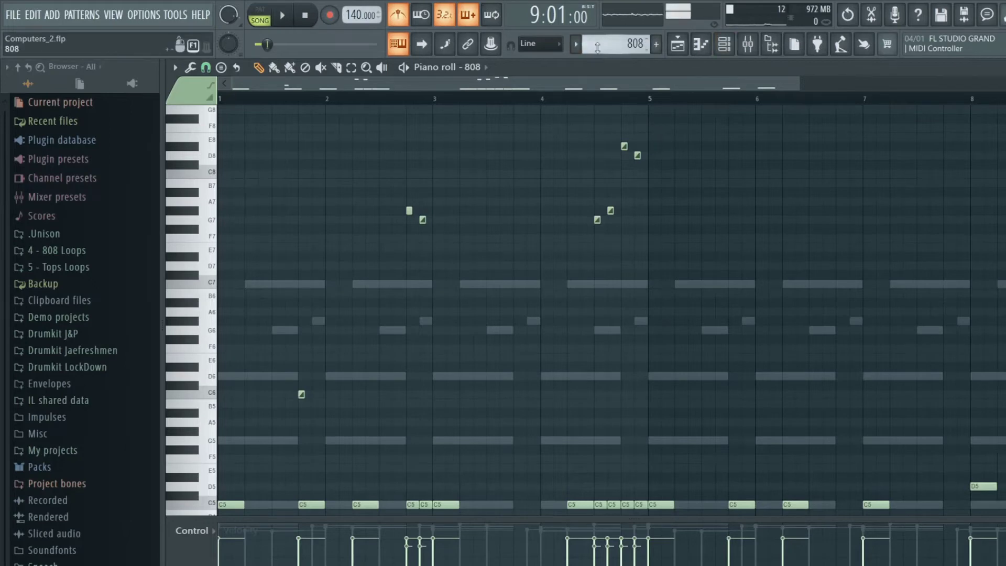
- Zoom the piano roll out to fit all of Pattern 14 and play it back
scroll(602, 44, "down", 1)
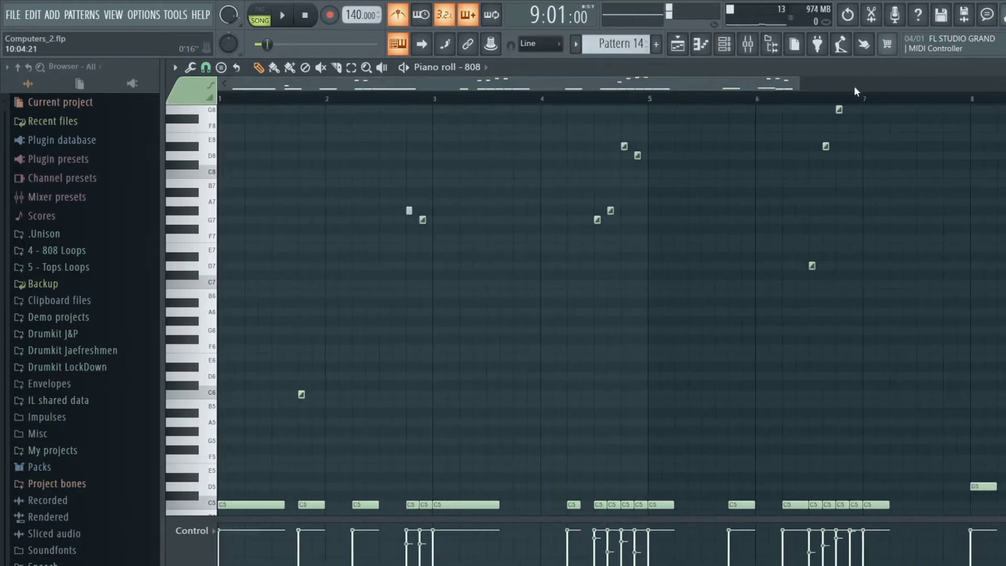
left_click_drag(798, 84, 967, 83)
scroll(921, 292, "down", 2)
key("space")
scroll(925, 307, "down", 2)
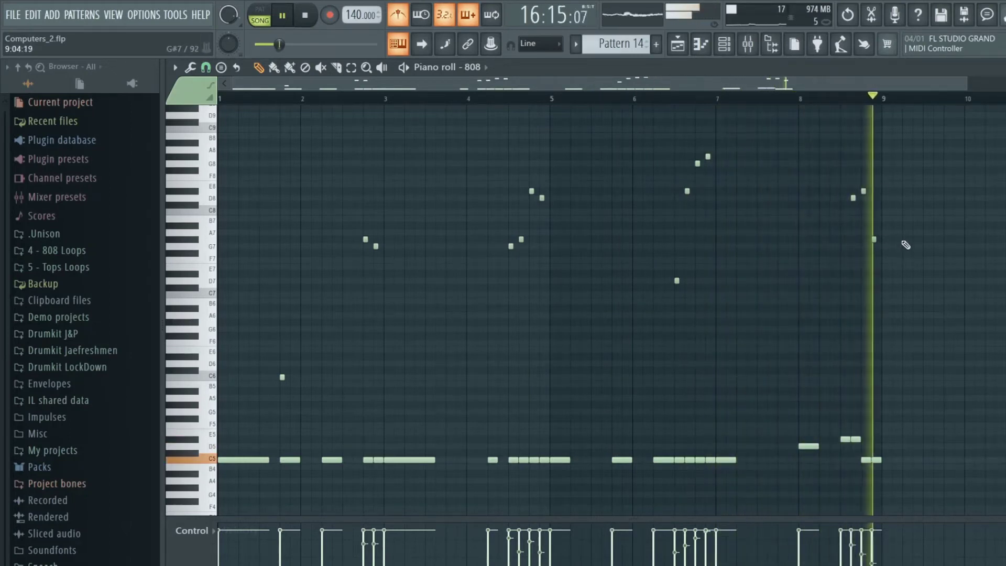
- Stop playback, scroll up to the high notes, and box-select the four slide notes in bars 6–7
key("space")
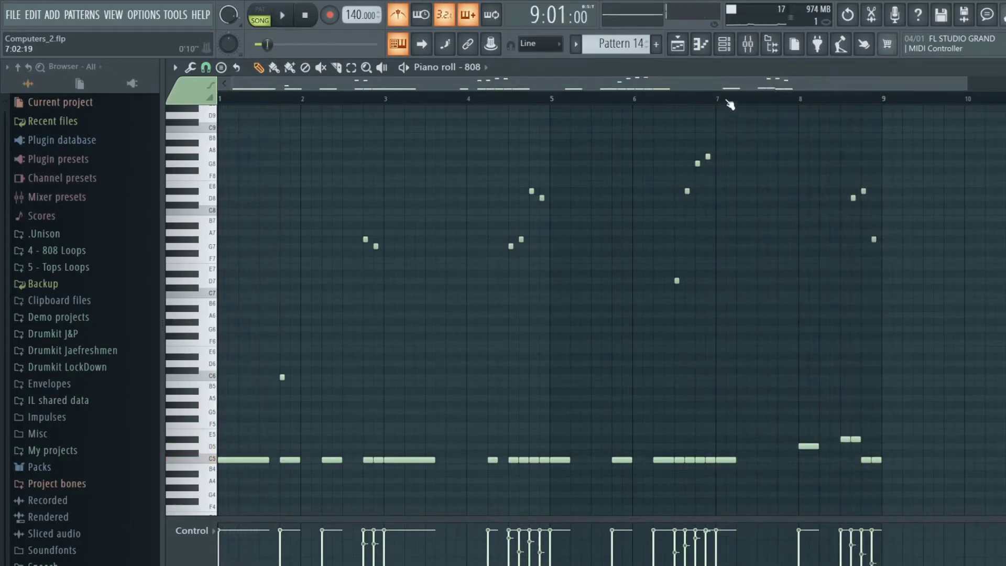
scroll(730, 101, "up", 2)
scroll(731, 103, "up", 1)
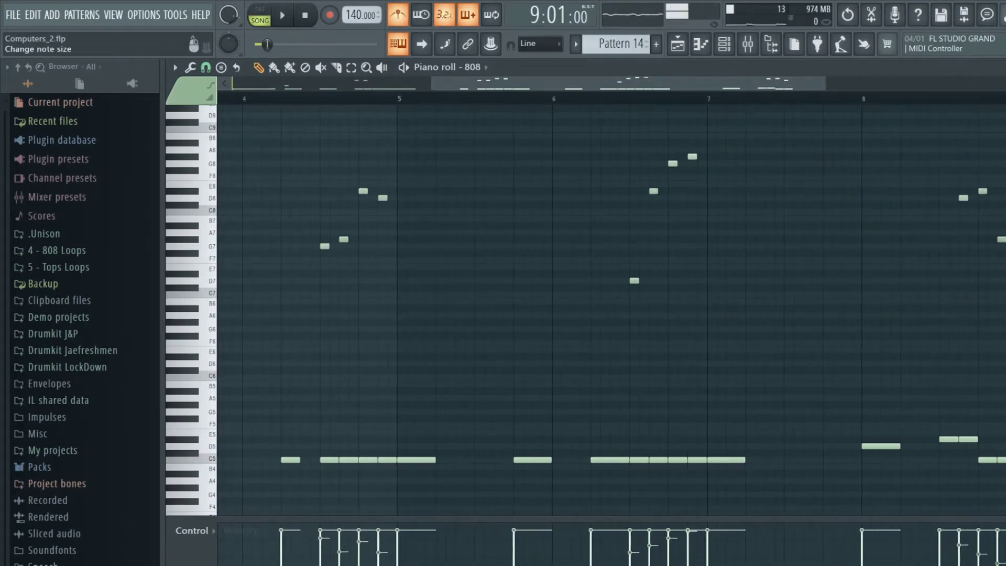
scroll(655, 315, "up", 3)
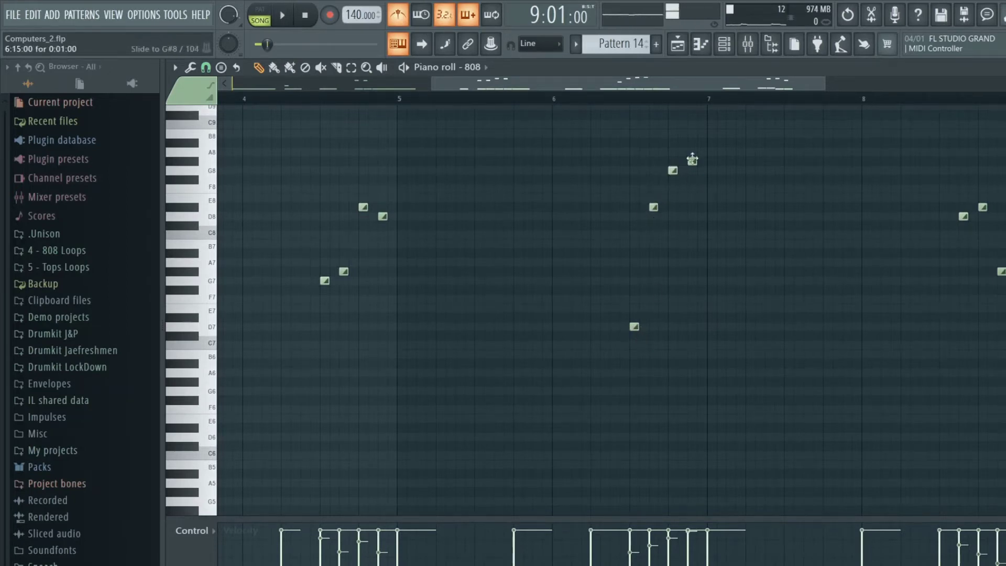
scroll(915, 196, "down", 1)
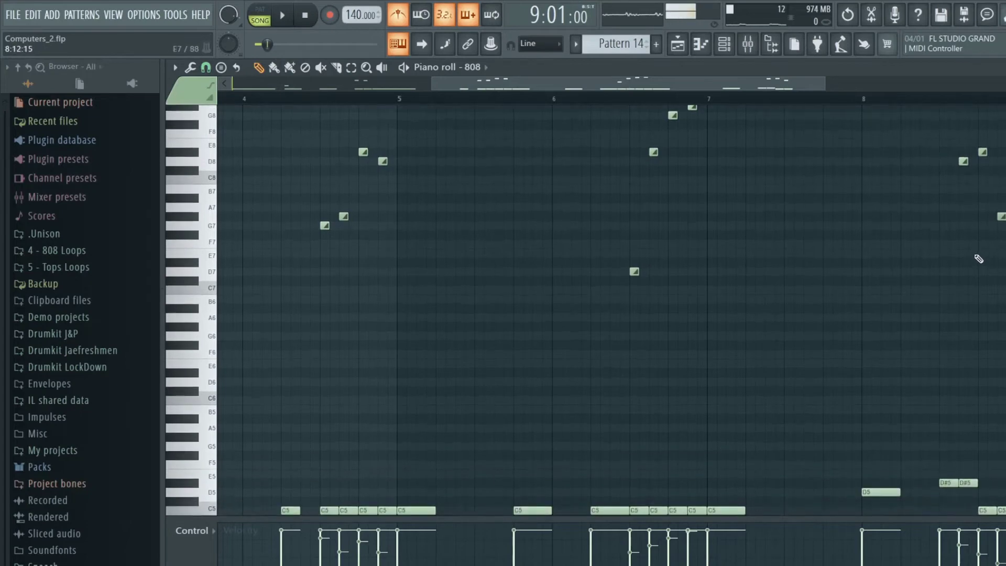
scroll(942, 321, "up", 1)
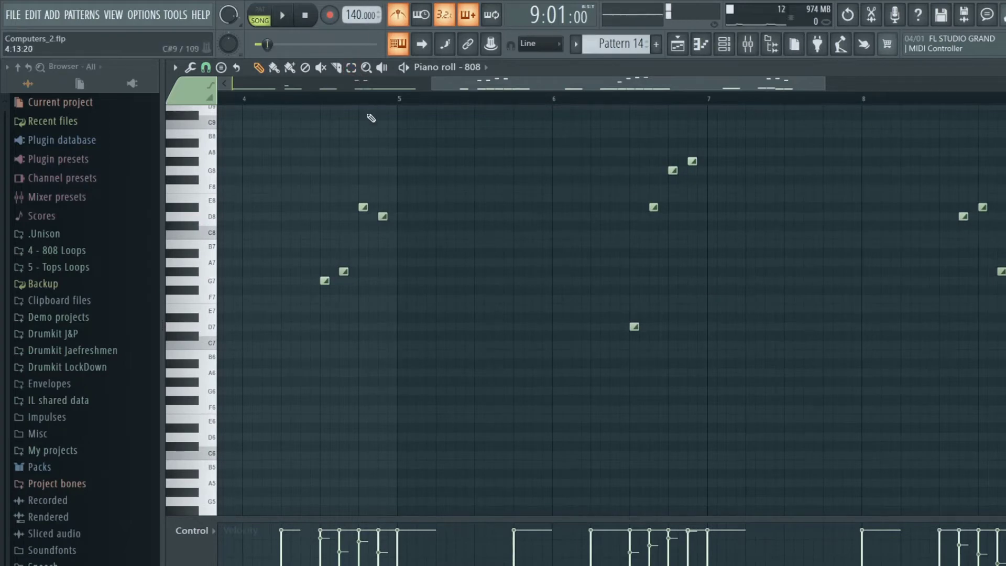
scroll(723, 341, "down", 2)
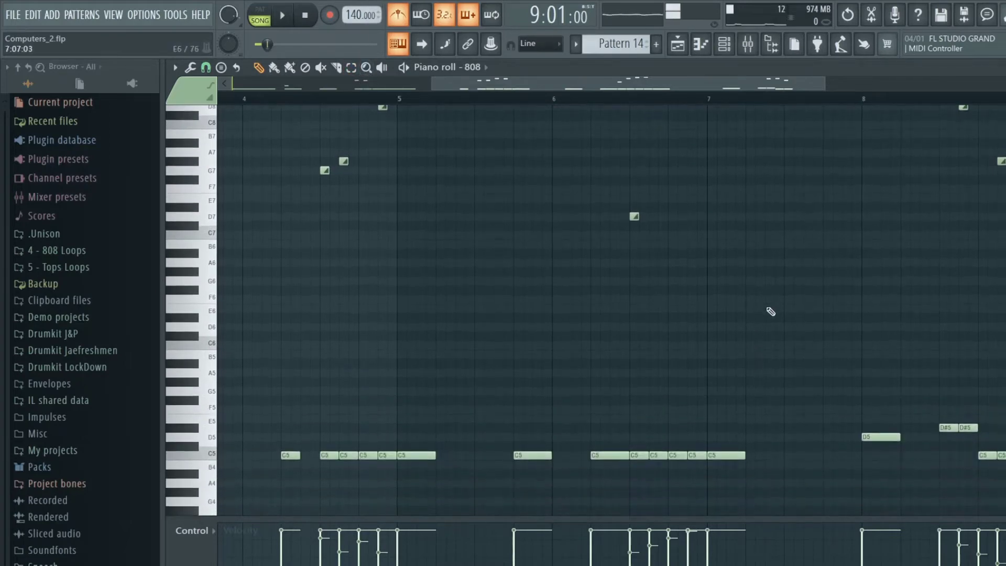
scroll(771, 302, "up", 2)
left_click_drag(617, 114, 787, 362)
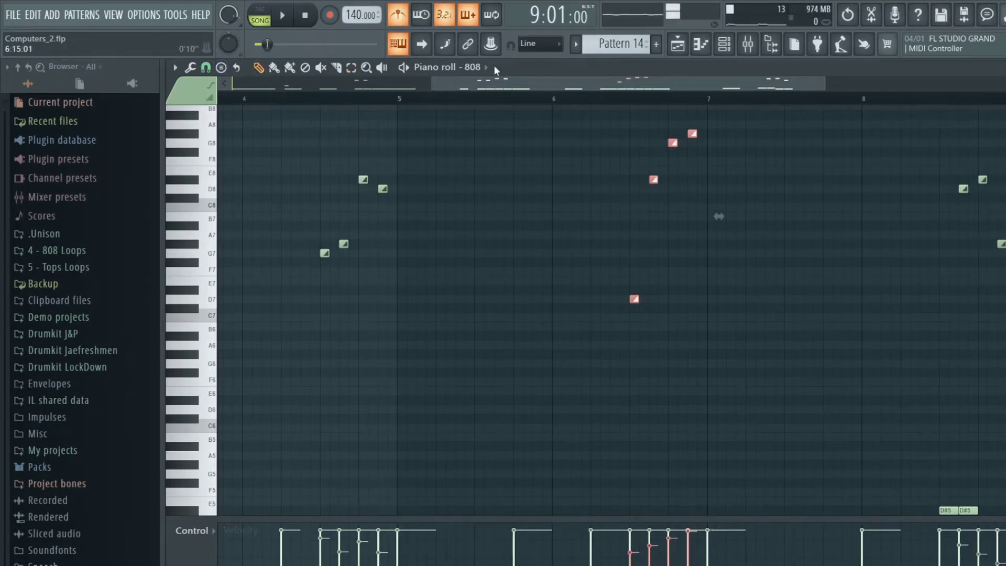
- Select the bar 8 slide notes and audition them twice by playing from bar 8
left_click(351, 67)
left_click_drag(955, 155, 1004, 332)
left_click(259, 67)
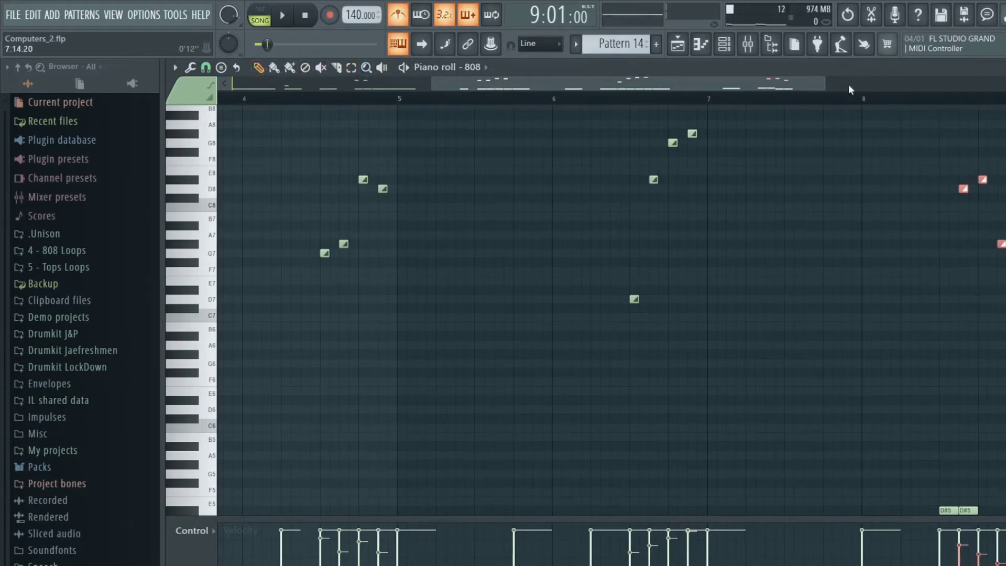
left_click(859, 98)
key("space")
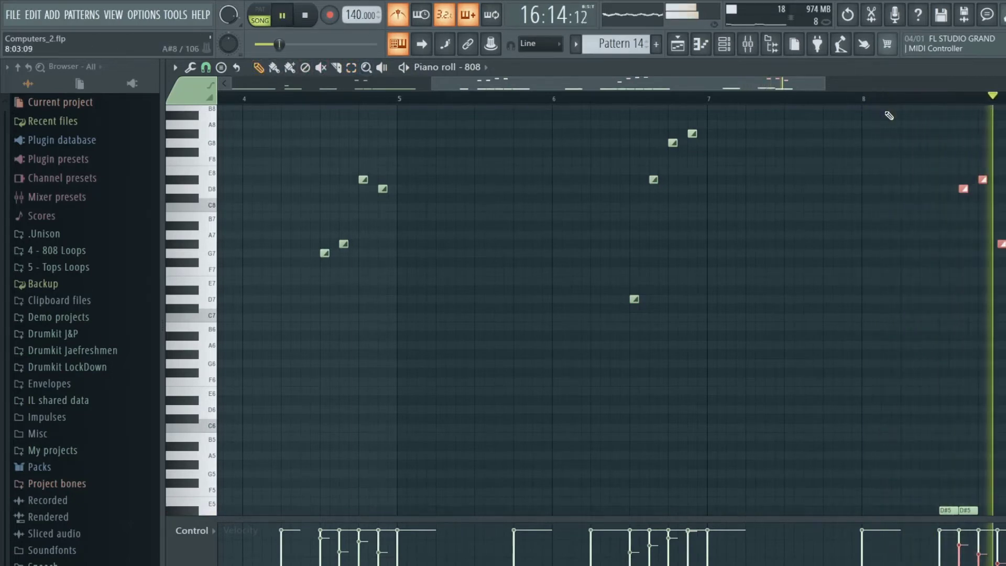
key("space")
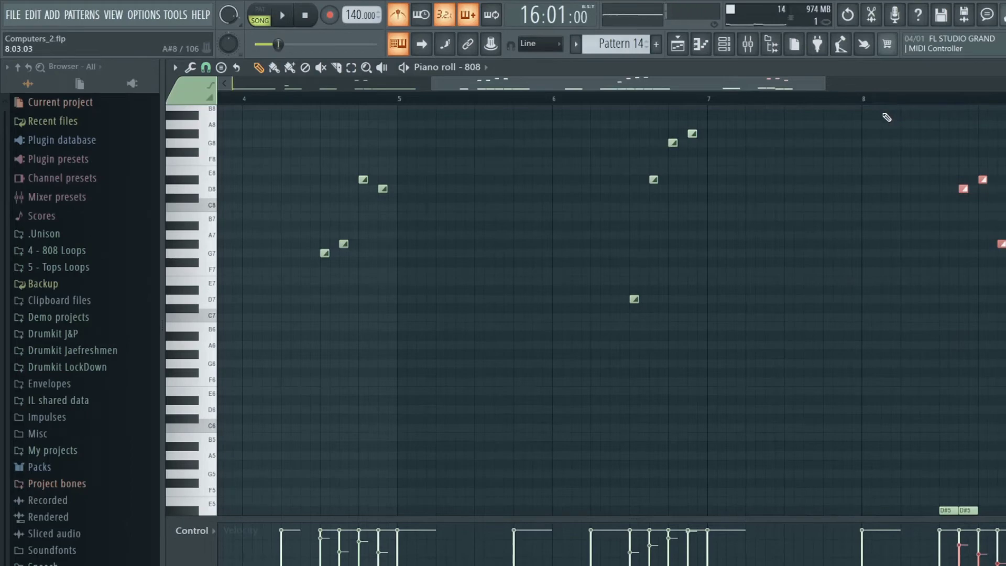
key("space")
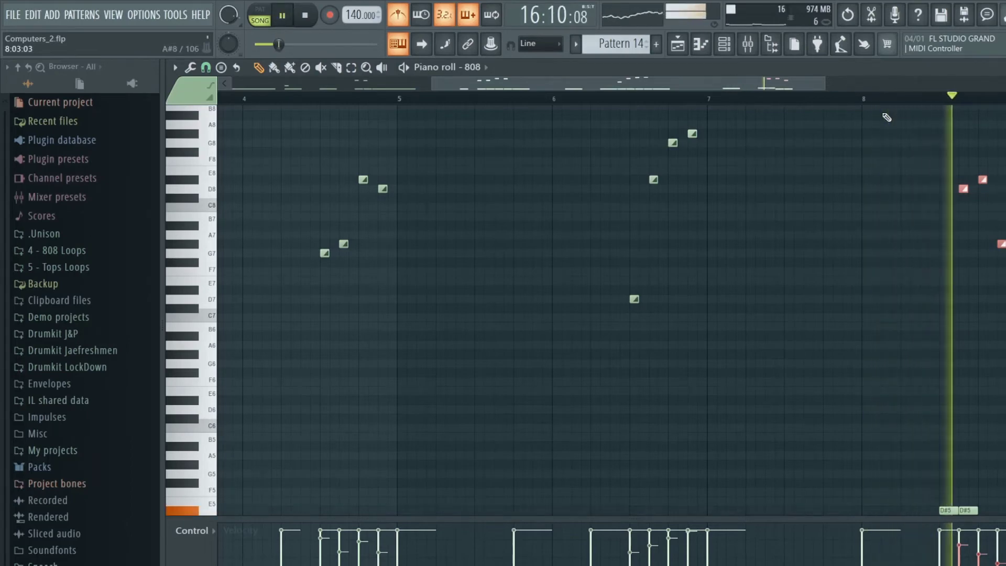
key("space")
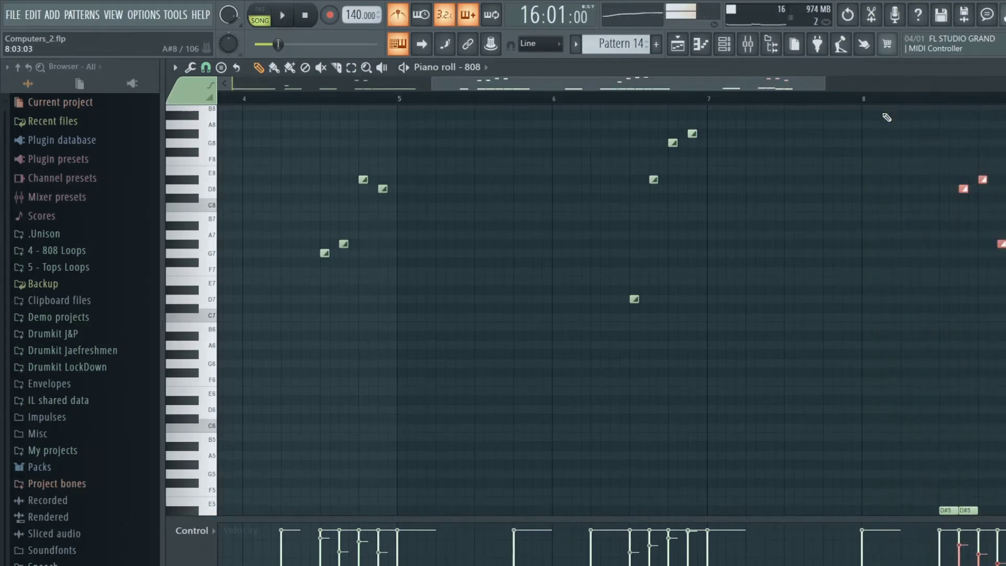
- Close the piano roll, show note pan in the event lane, and open the Mixer
key("Escape")
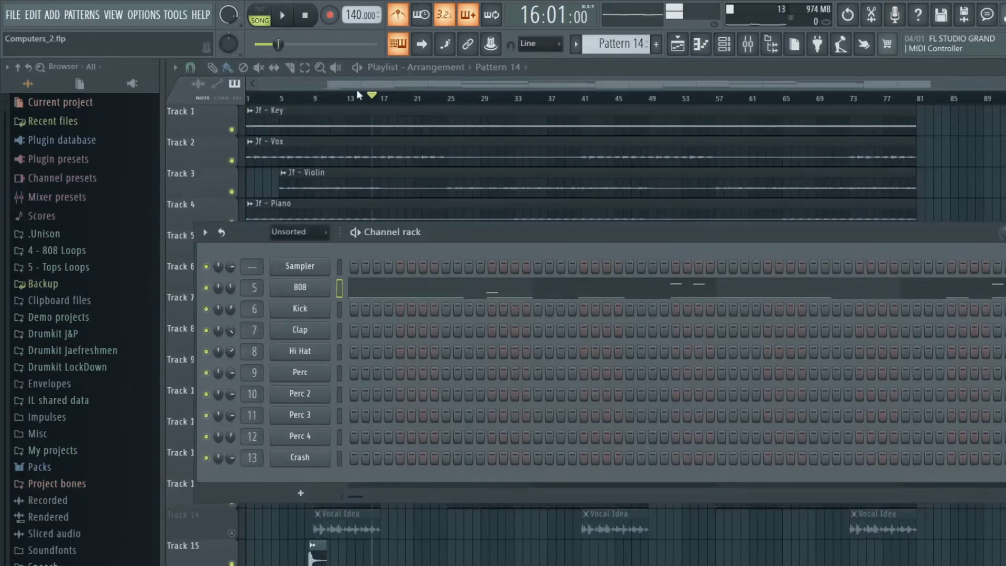
left_click_drag(377, 85, 415, 98)
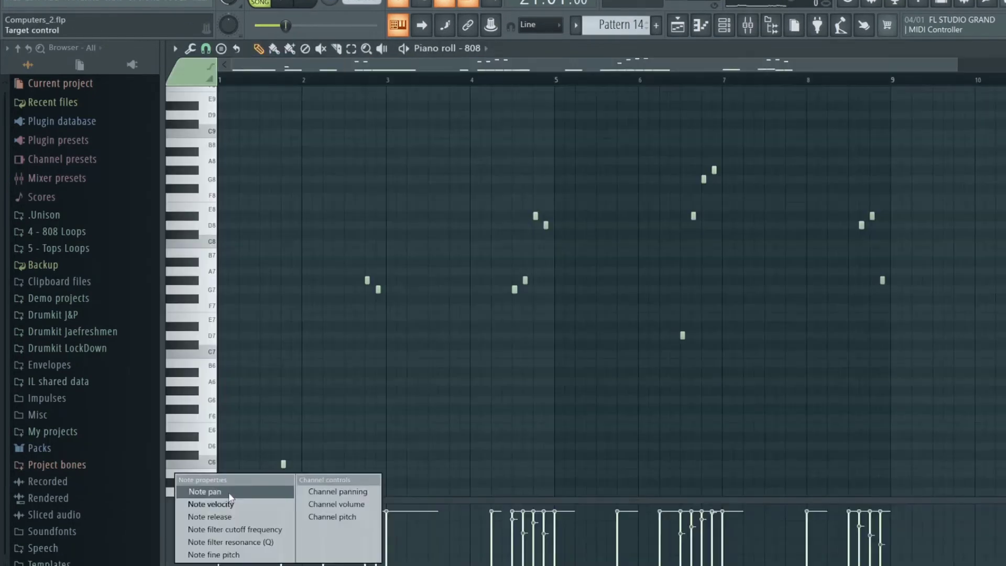
left_click(215, 487)
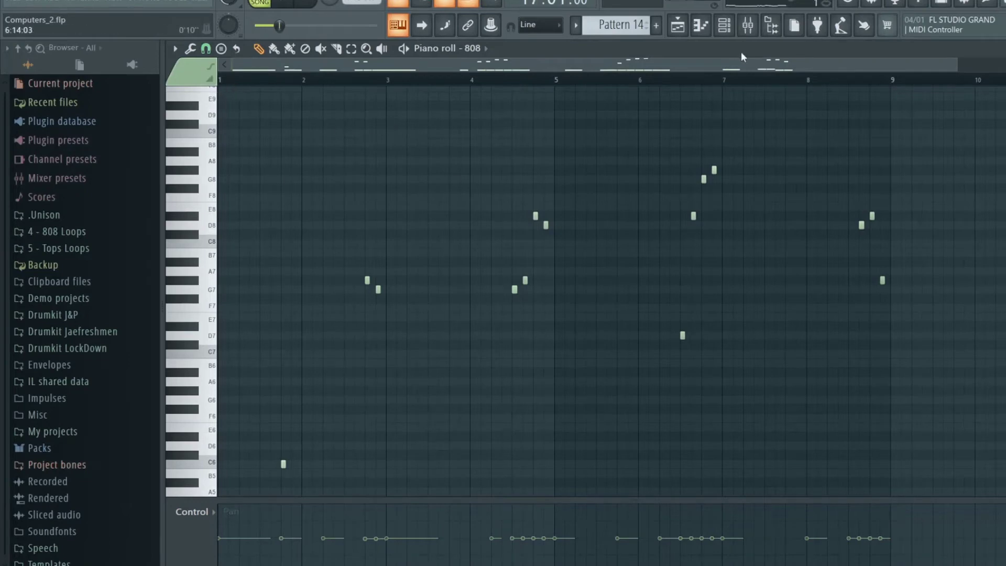
left_click(748, 25)
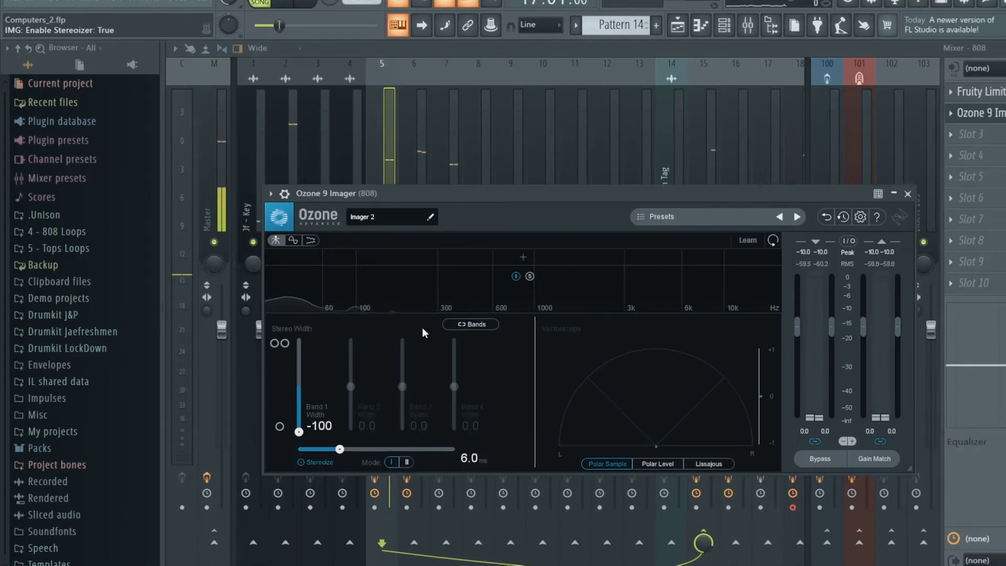
- Load the Control Low End preset with Band 1 width -100 and Bands 3 and 4 at 100
left_click(797, 216)
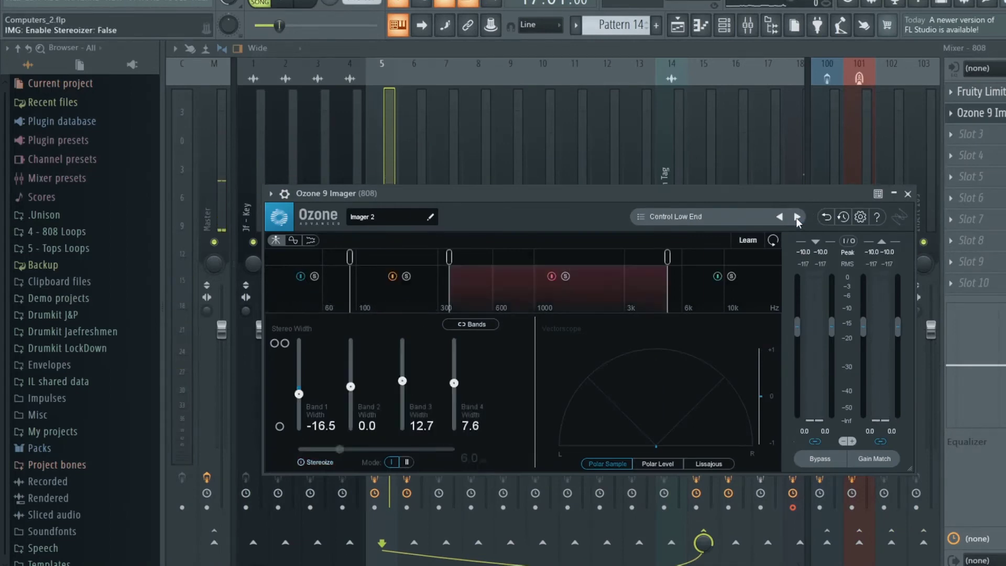
left_click_drag(298, 393, 299, 435)
key("space")
left_click_drag(402, 381, 402, 341)
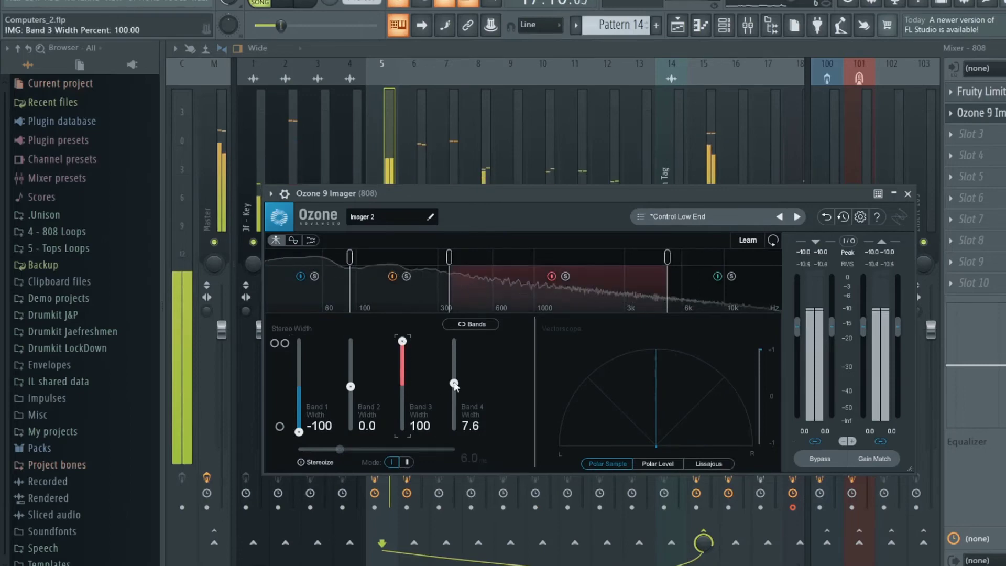
left_click_drag(455, 385, 454, 341)
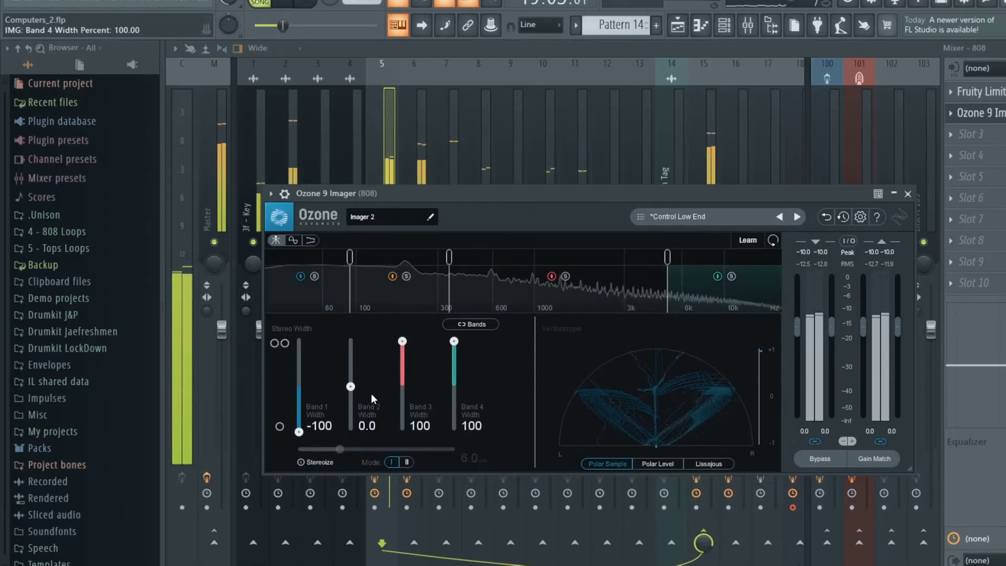
key("space")
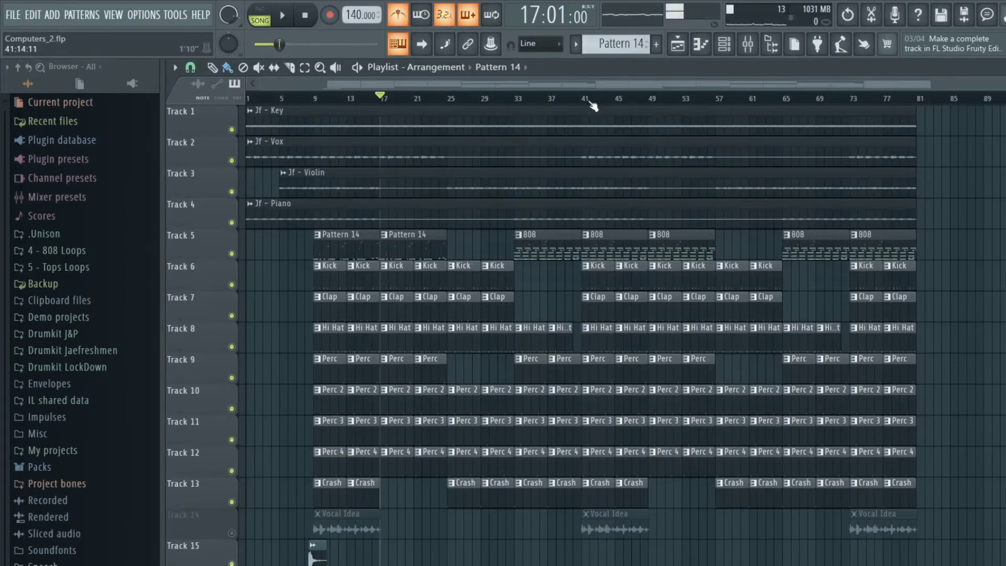
left_click(587, 100)
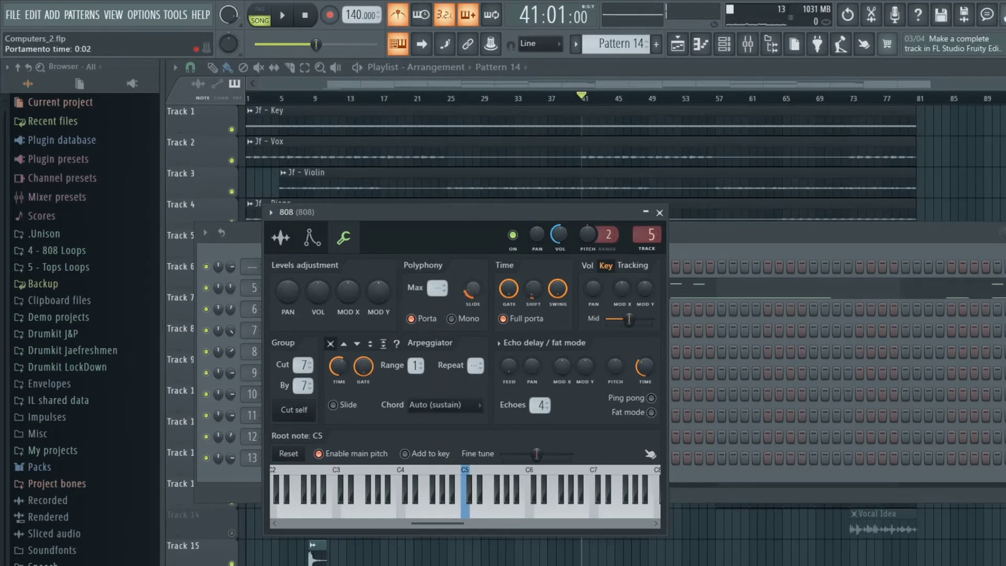
- Play the song repeatedly to audition the 808's portamento slide time and time shift
key("space")
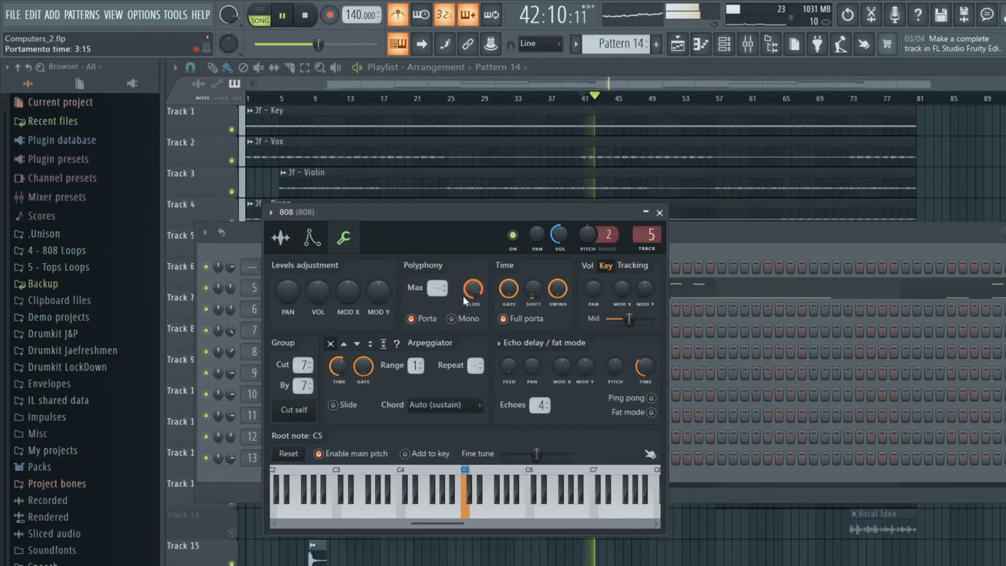
key("space")
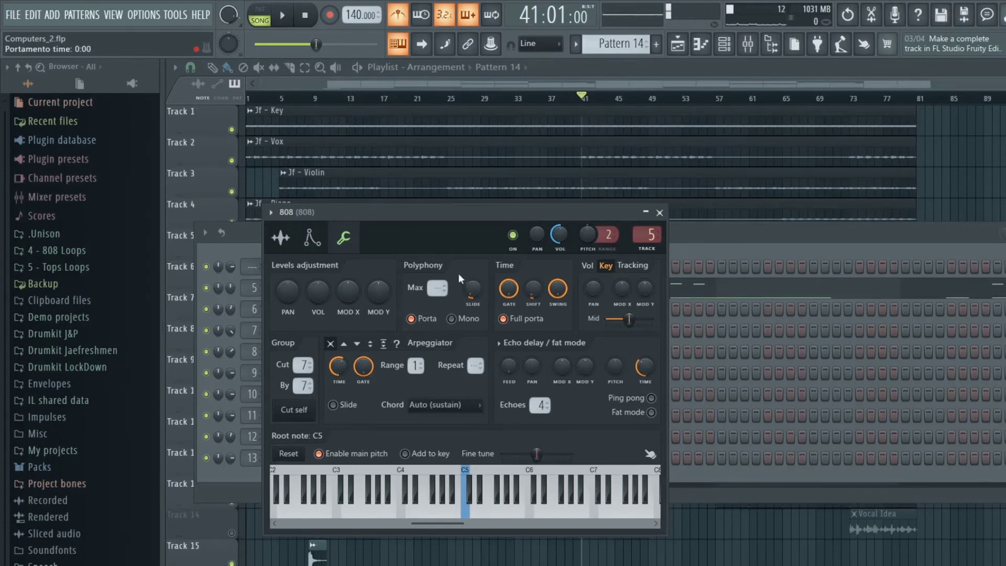
key("space")
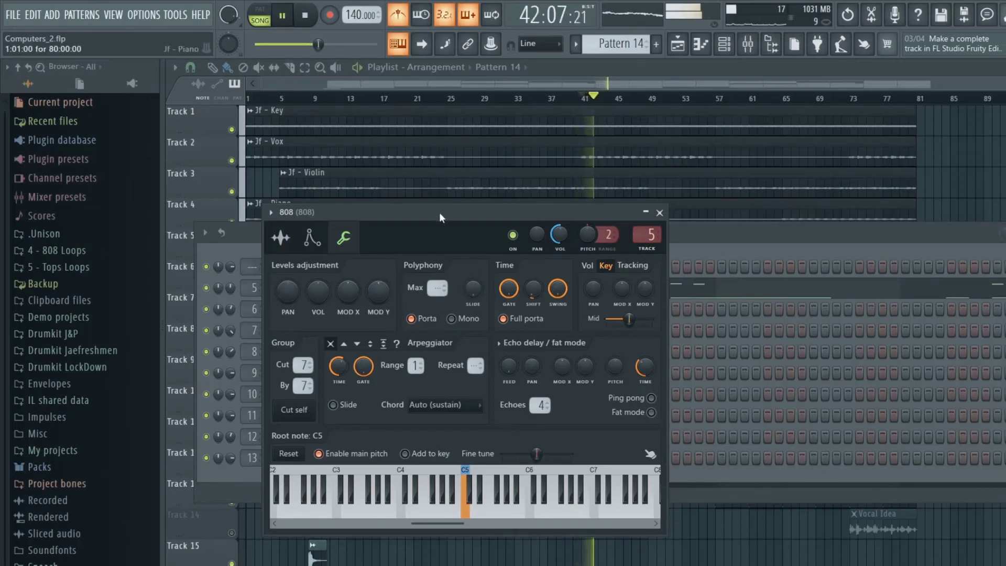
key("space")
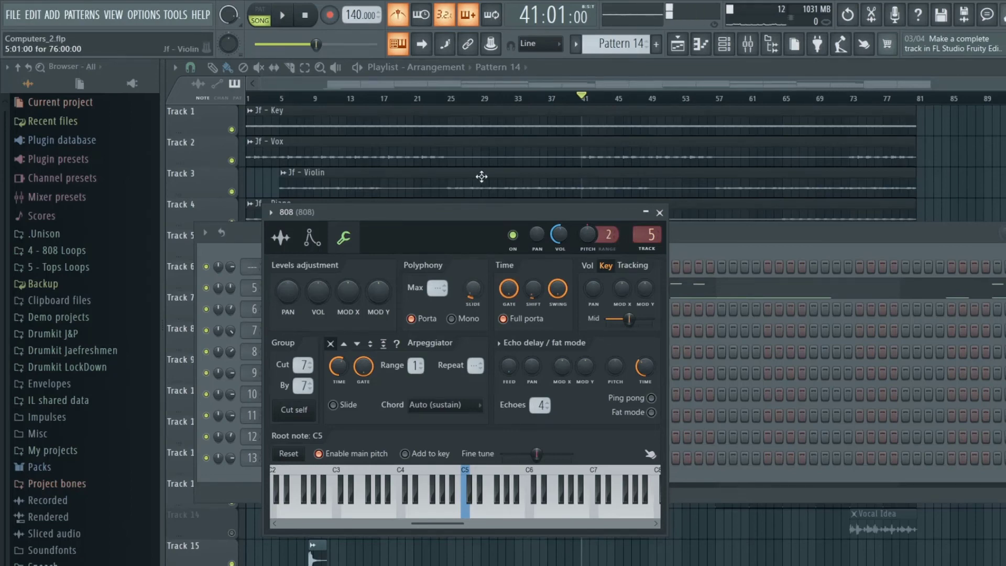
key("space")
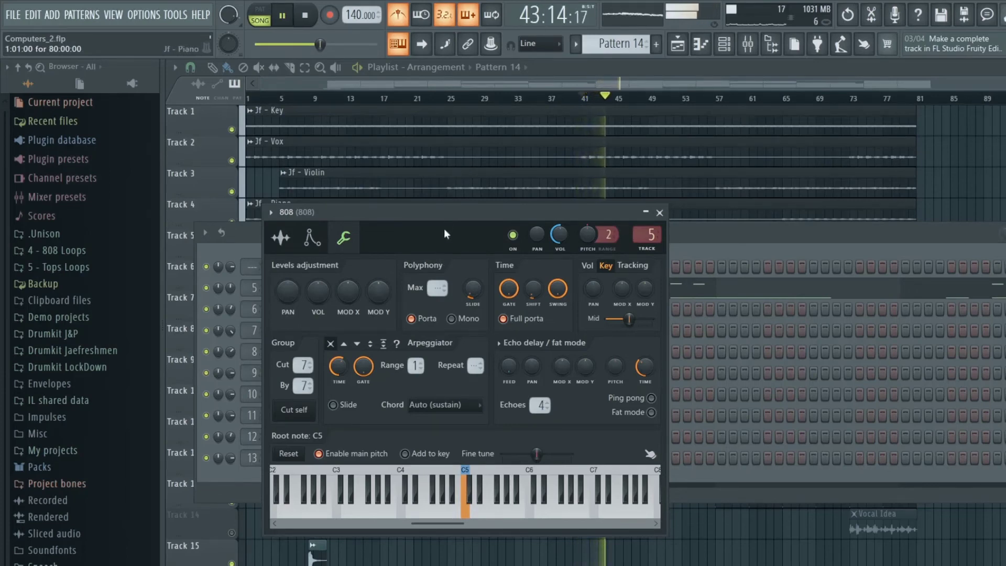
key("space")
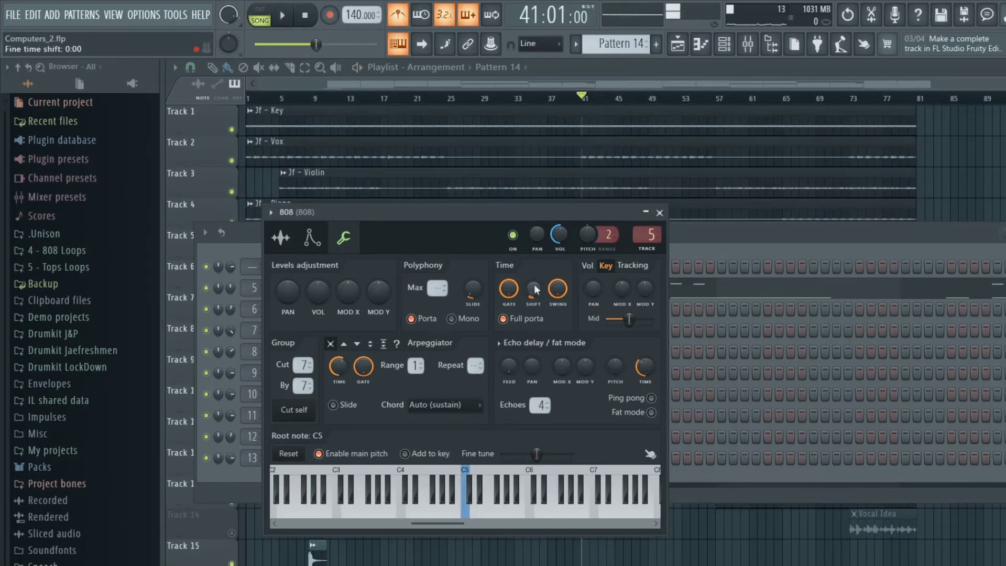
key("space")
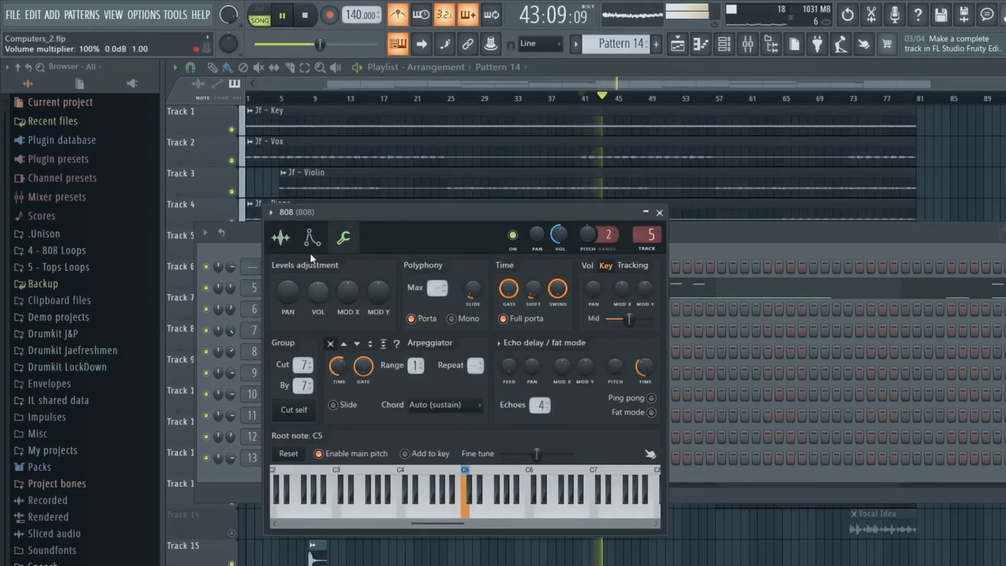
- Stop playback, open the 808 sample settings, and switch playback to pattern mode
key("space")
left_click(283, 240)
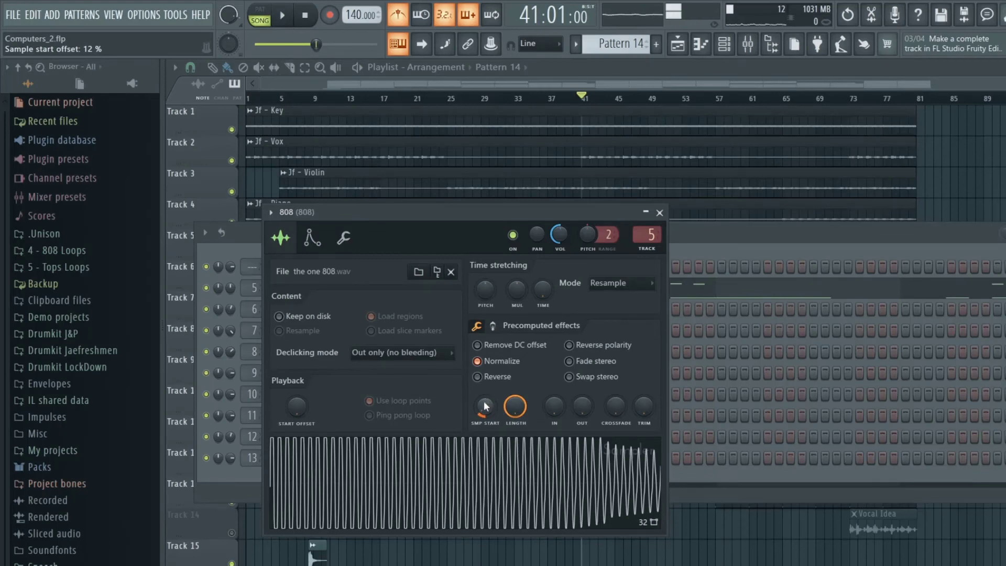
left_click(288, 11)
left_click(260, 9)
- Copy and paste back the 12 % sample start value, then compare it at 0 %
right_click(485, 408)
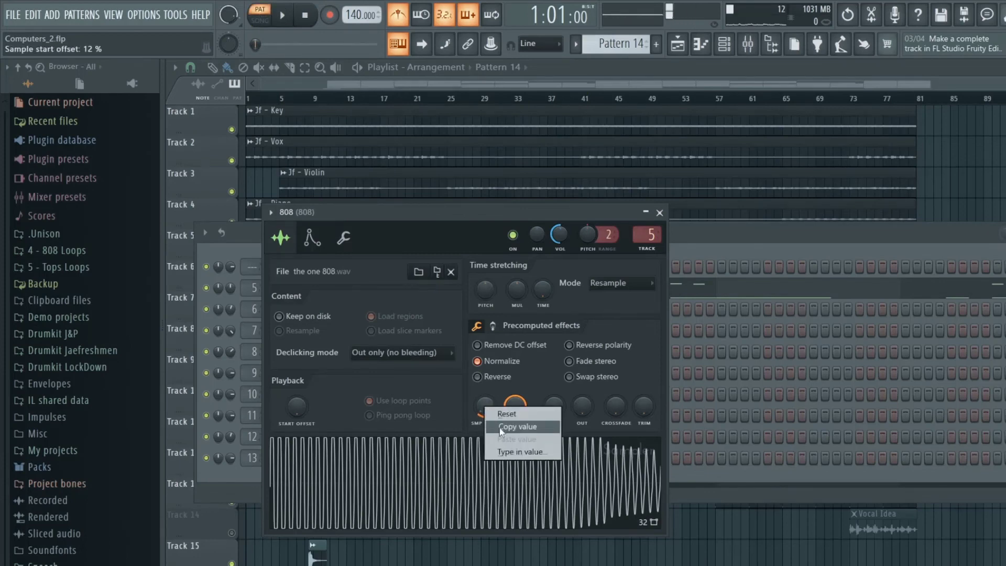
left_click(504, 414)
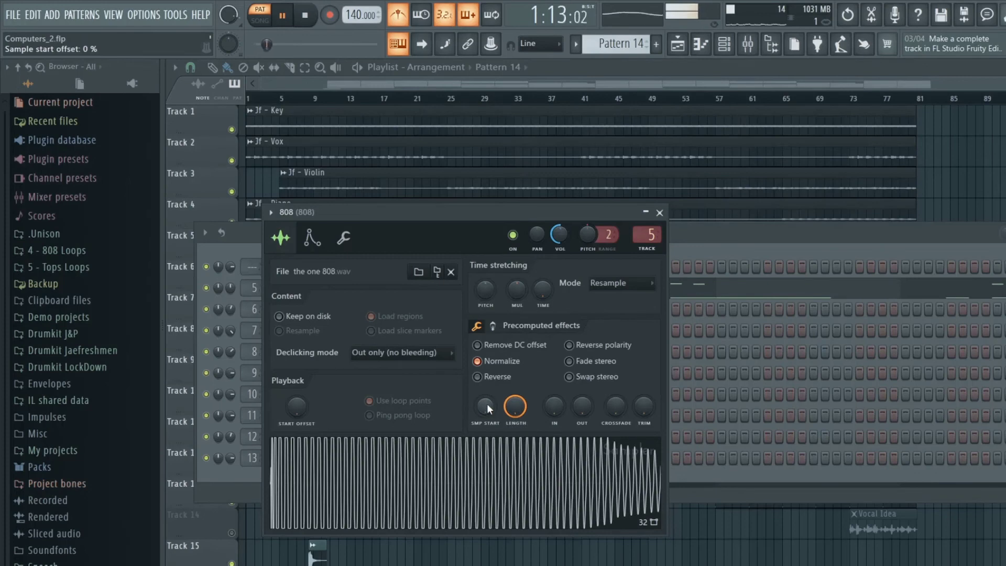
key("space")
right_click(487, 405)
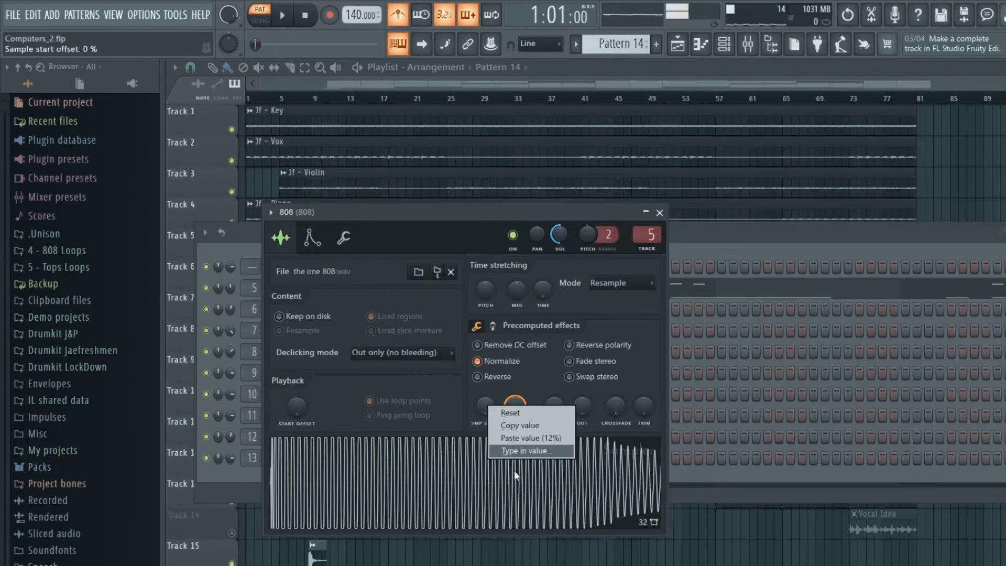
left_click(528, 441)
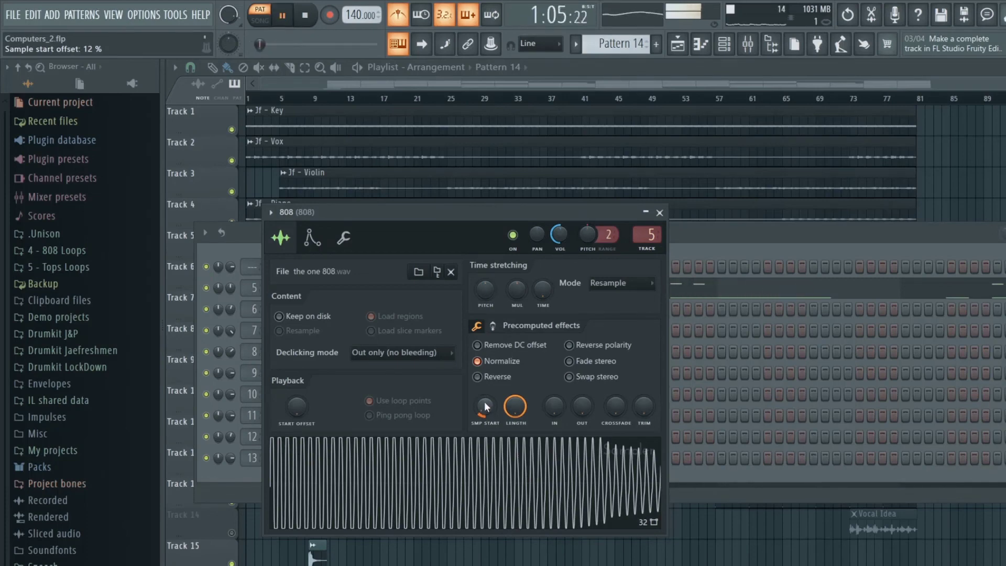
left_click_drag(484, 402, 486, 403)
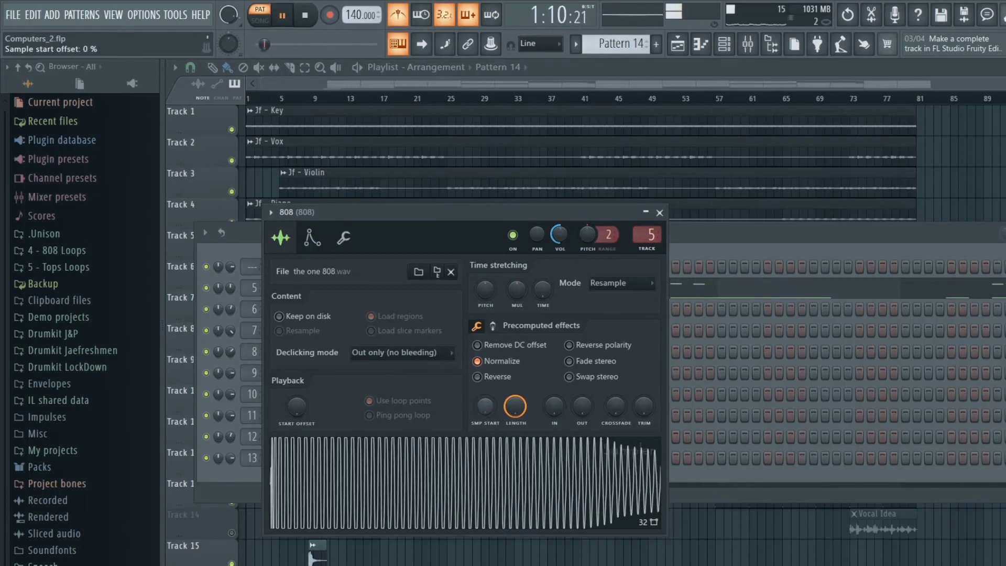
right_click(486, 410)
left_click(503, 438)
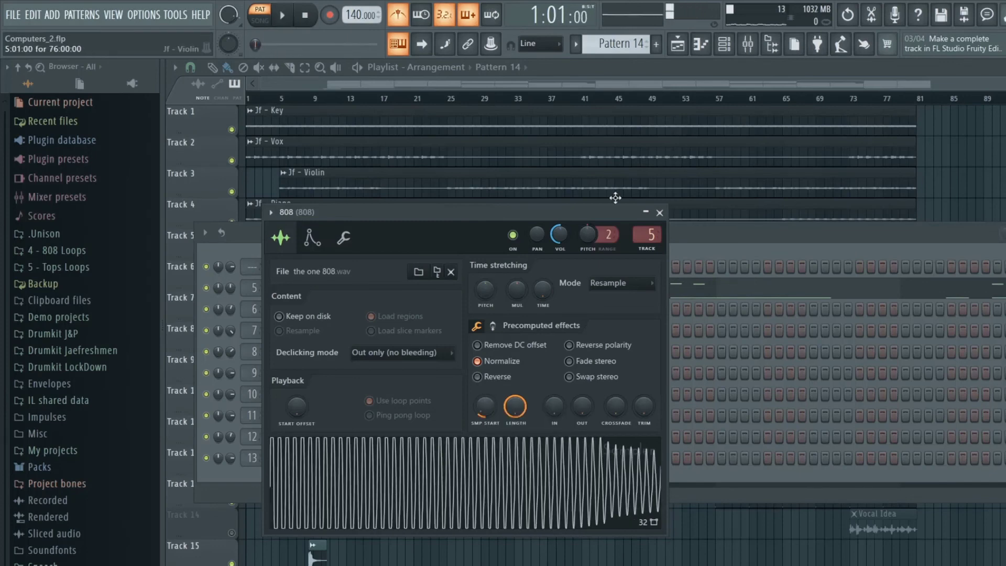